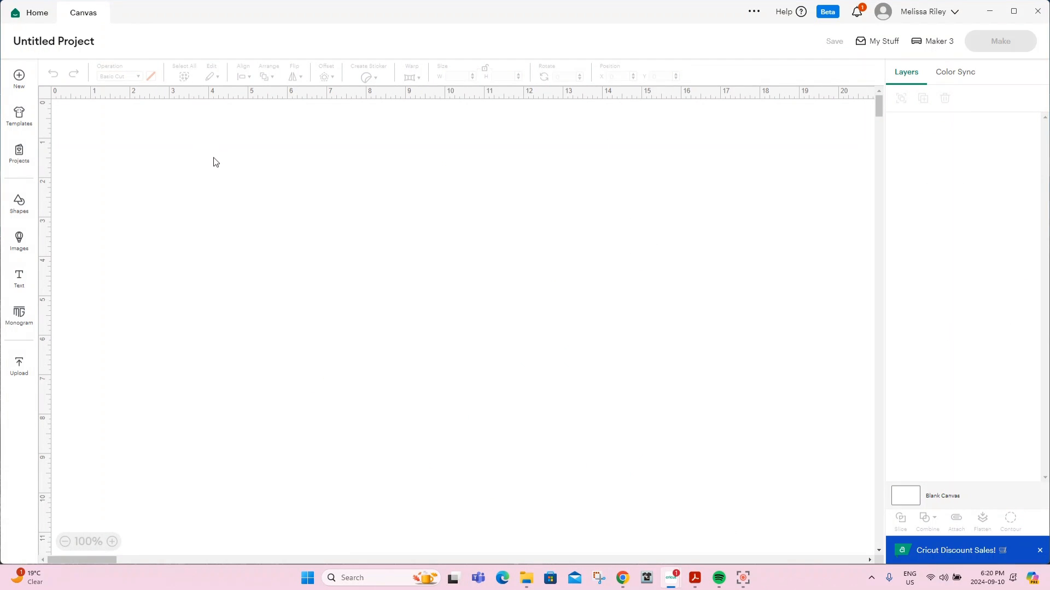
Add the text "BILLS", enlarge it to about 8.2 x 2.94 in, and place it near the middle of the canvas
click(14, 284)
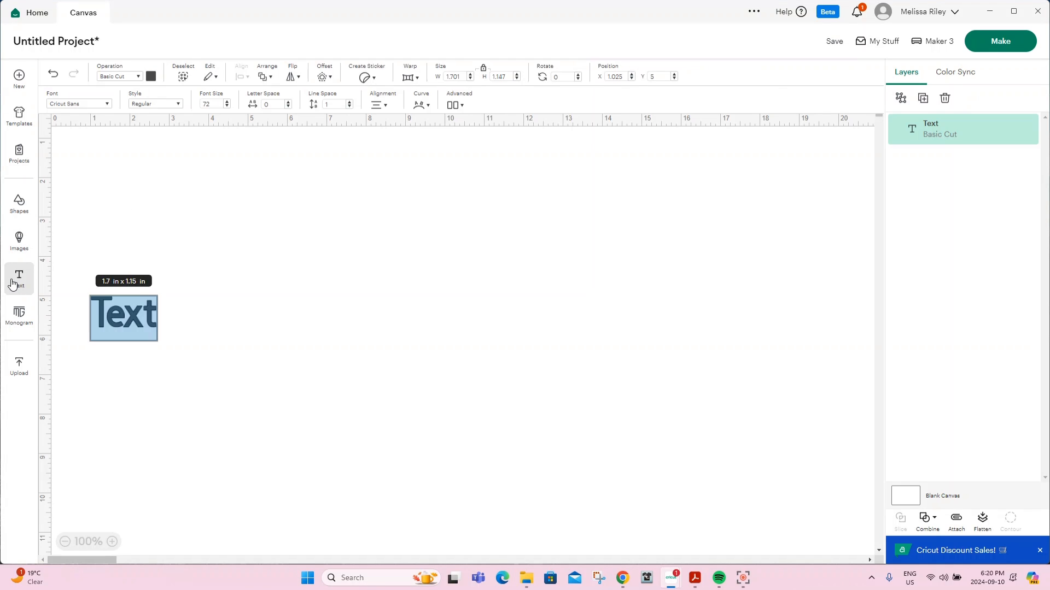
text(BILLS)
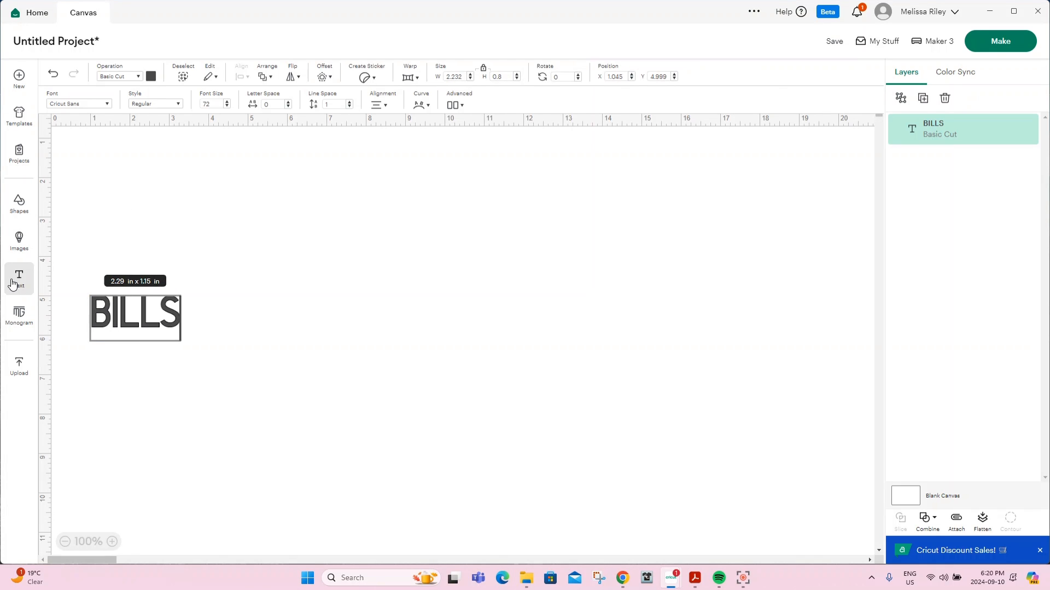
click(322, 323)
drag(180, 327, 412, 409)
drag(198, 399, 399, 380)
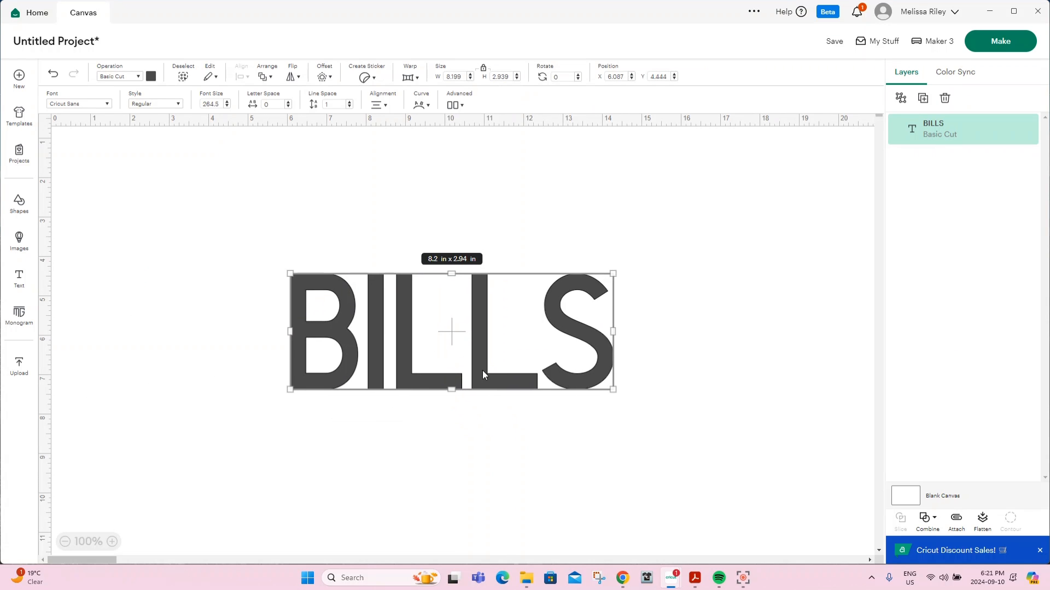
Find the BFC Football font with the search "football", apply it to BILLS, and move the text to about X 6.06, Y 3.31
click(103, 104)
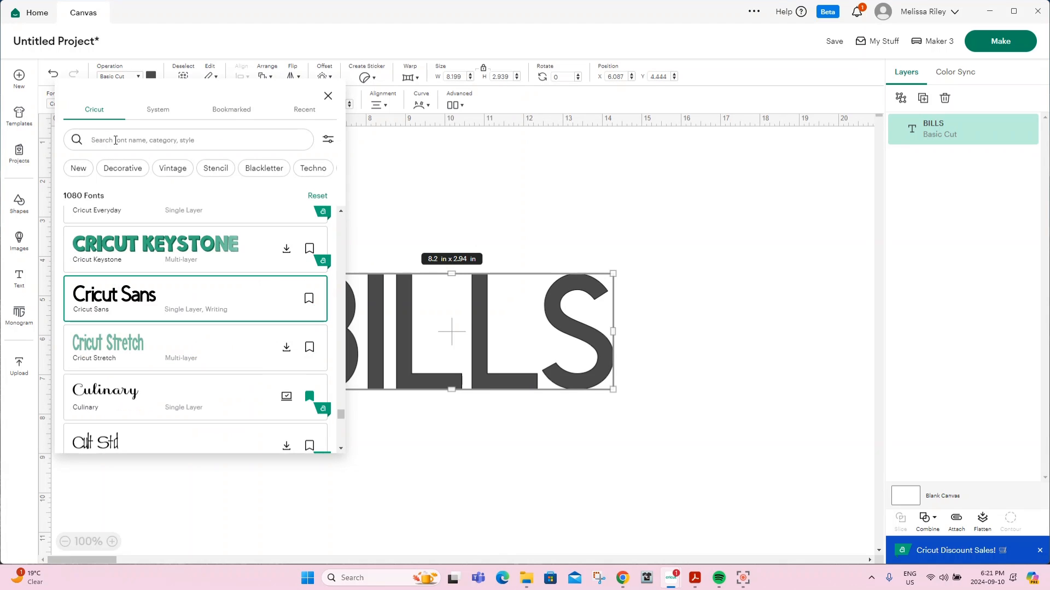
text(football)
key(Return)
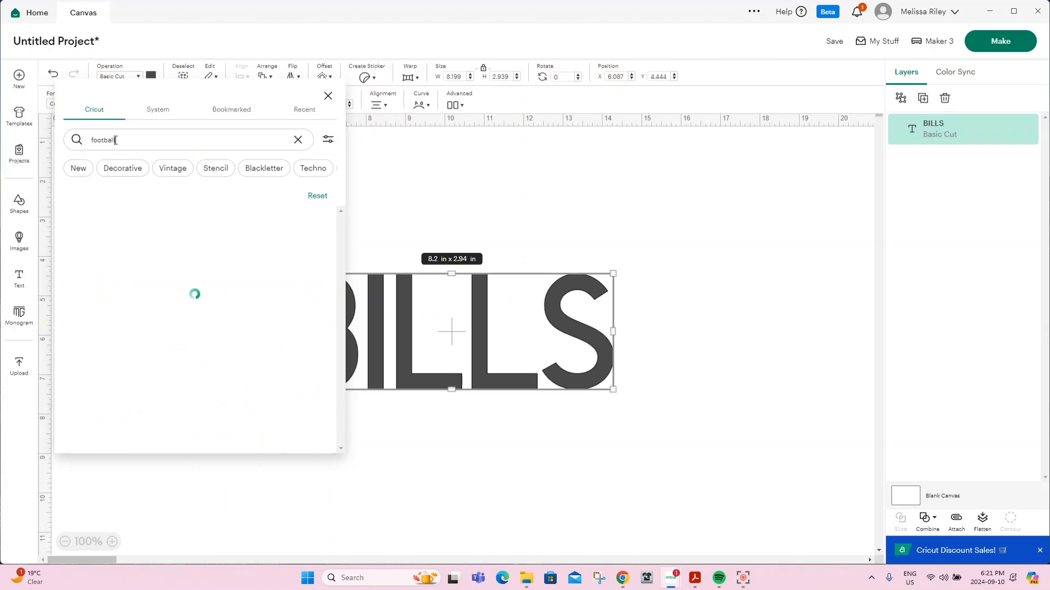
click(145, 229)
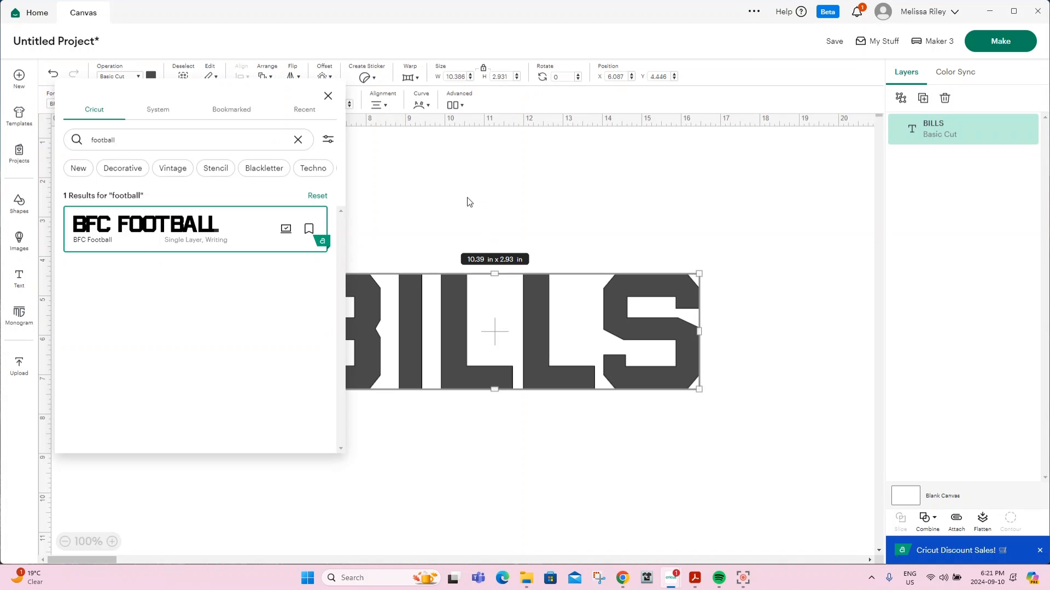
click(469, 325)
drag(469, 325, 448, 294)
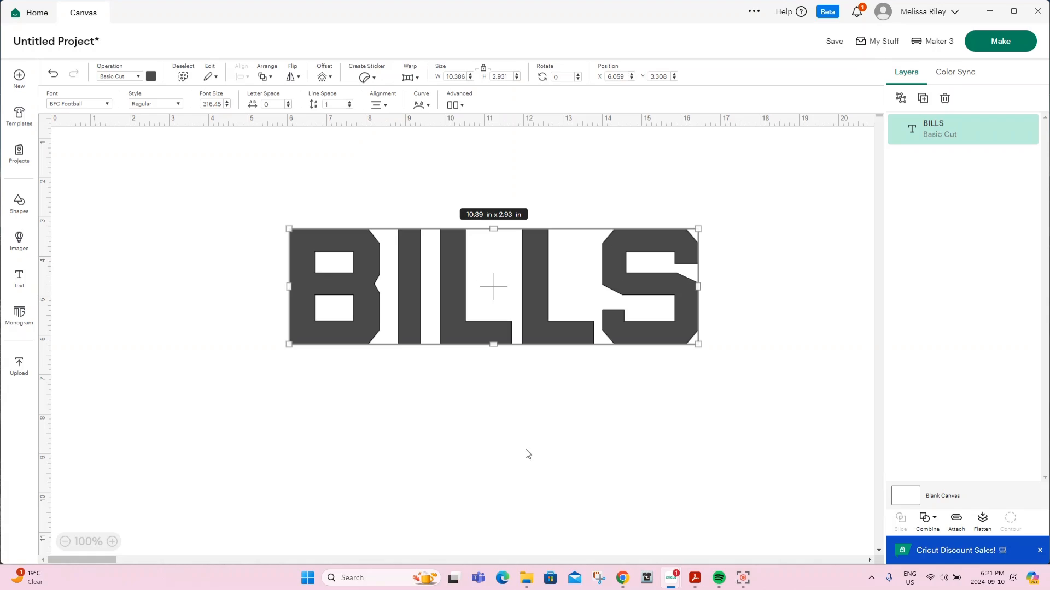
Switch to Chrome and look through the "buffalo bills colors graffiti" image results and the Peakpx flag wallpaper page
mouse_move(623, 578)
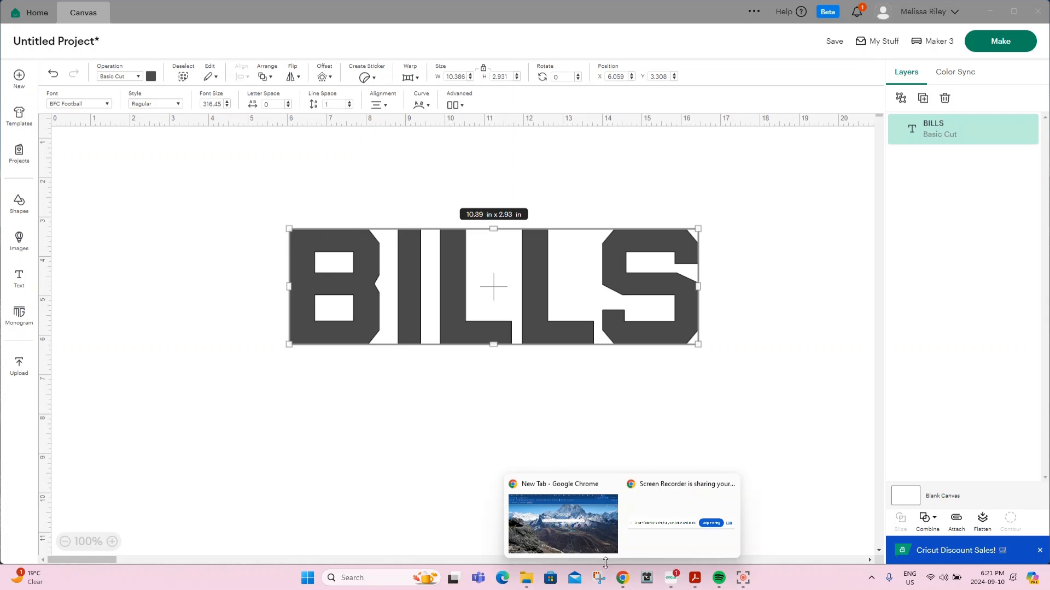
click(576, 538)
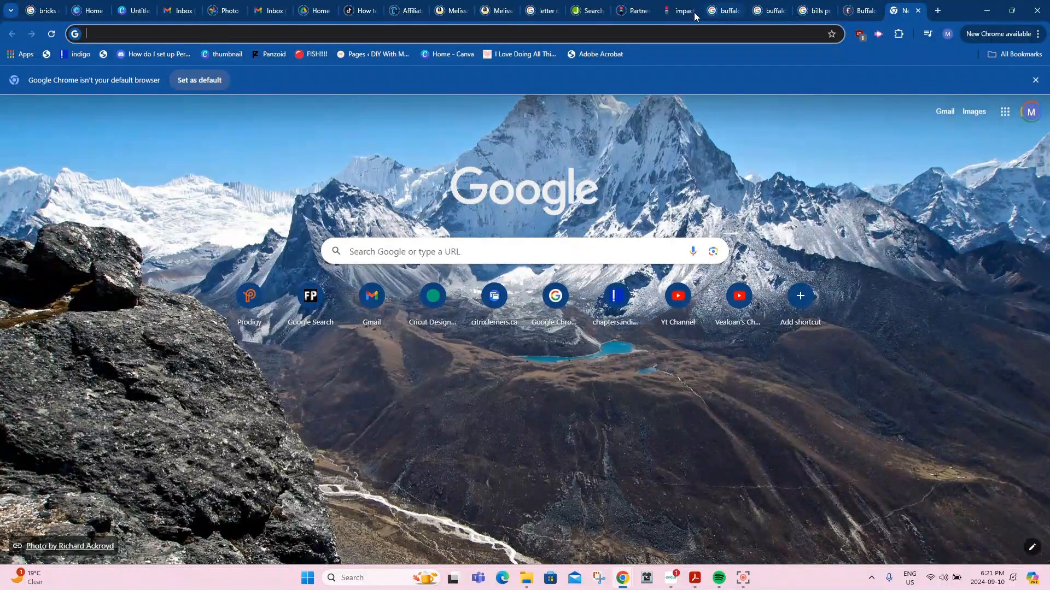
click(709, 12)
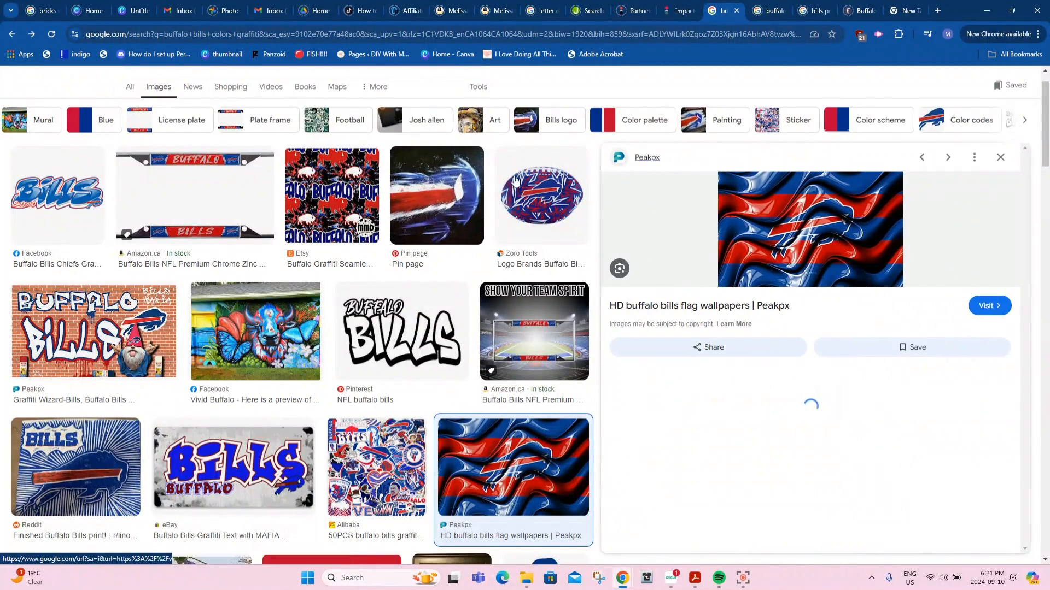
scroll(141, 96, up, 1)
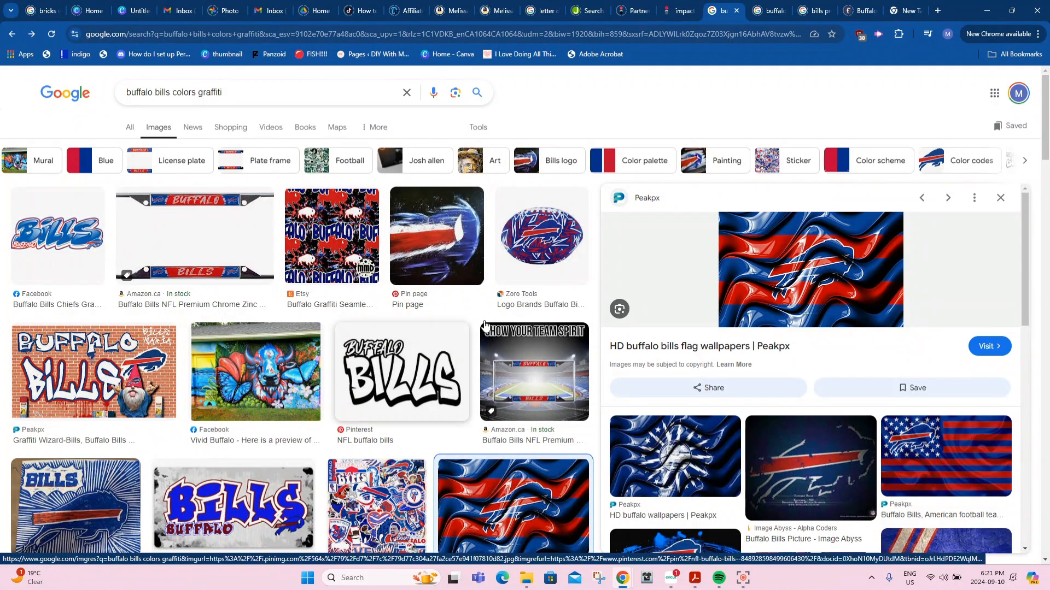
click(836, 280)
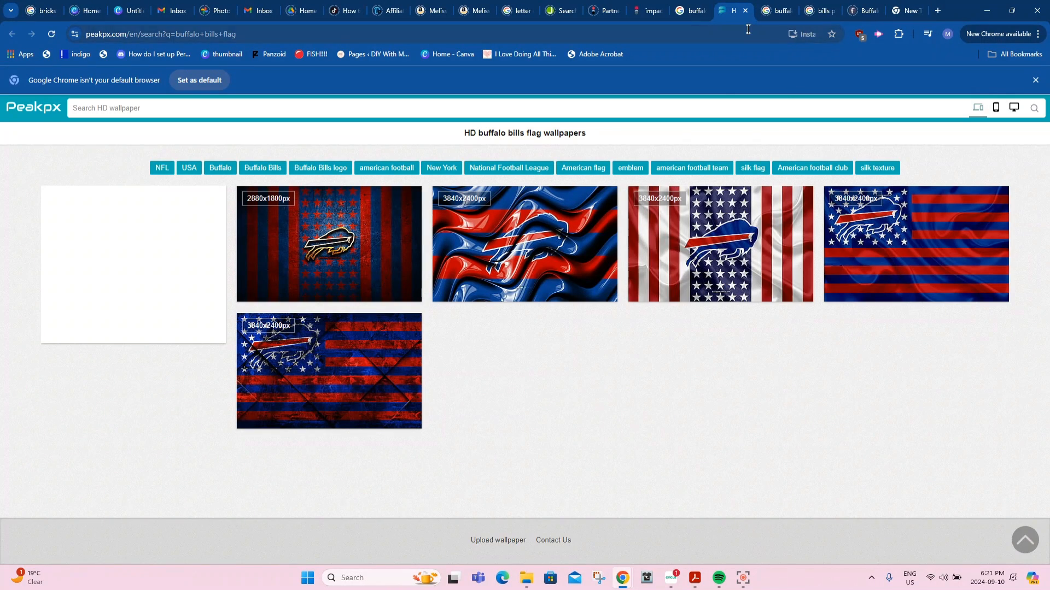
click(745, 11)
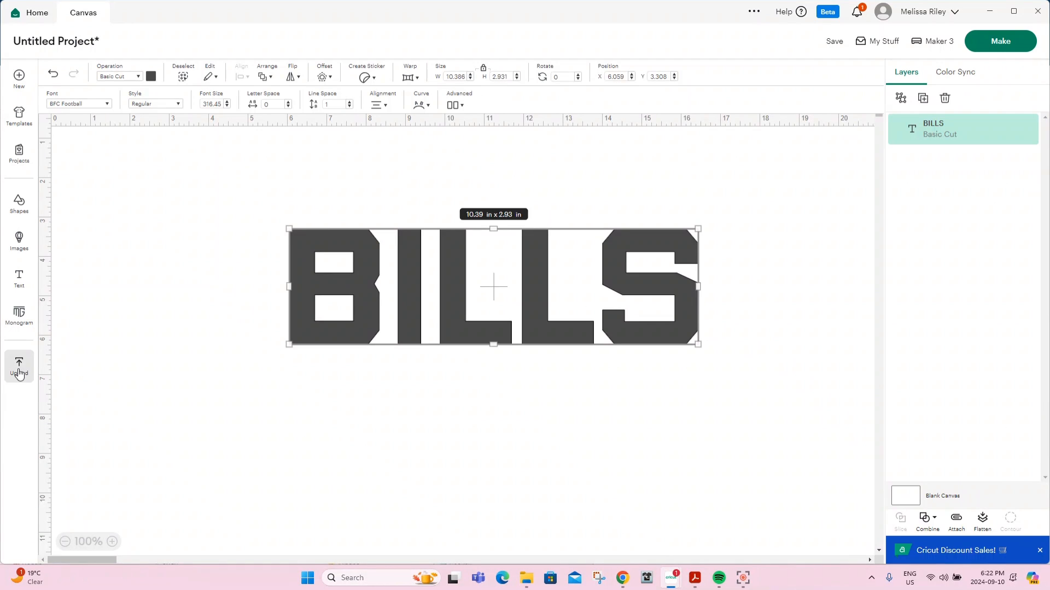
Return to Cricut Design Space and check which file types are compatible for image uploads
click(19, 367)
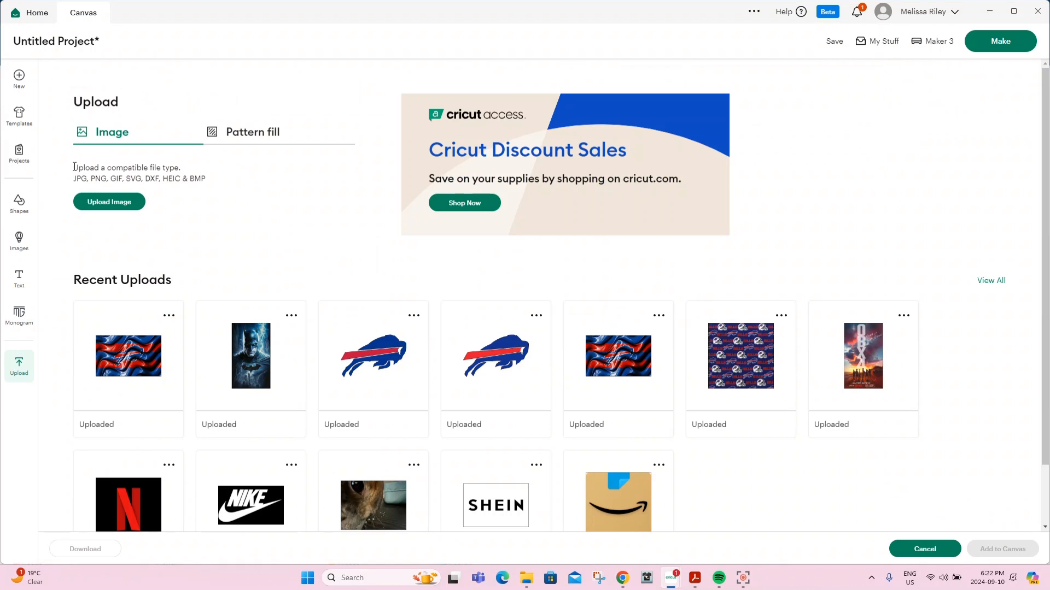
drag(74, 168, 202, 166)
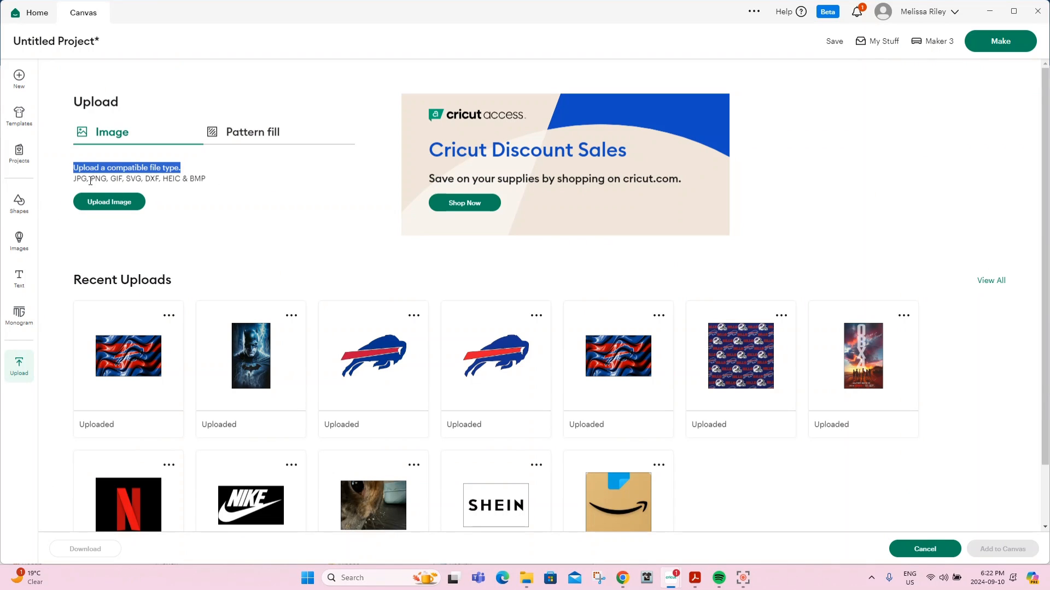
drag(75, 181, 207, 181)
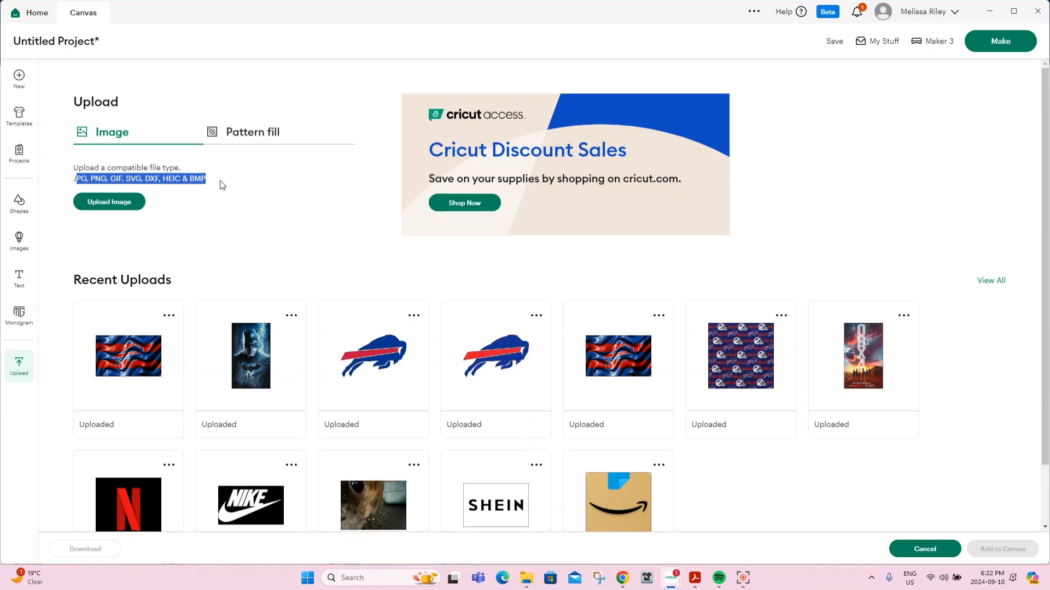
click(75, 181)
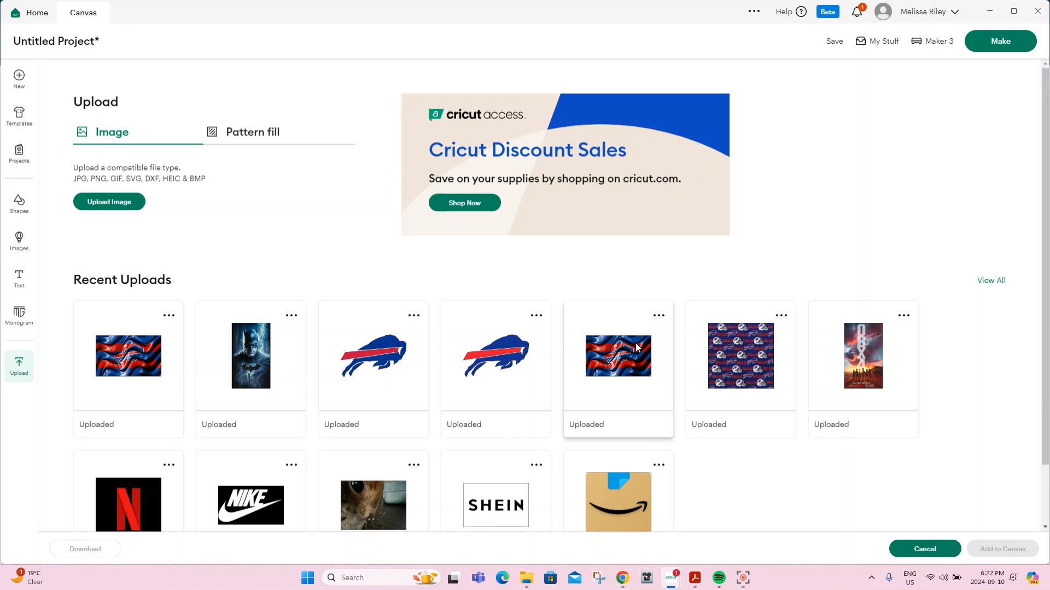
Switch to Chrome and save the Peakpx Buffalo Bills flag wallpaper image as a JPEG in the Downloads folder
click(990, 11)
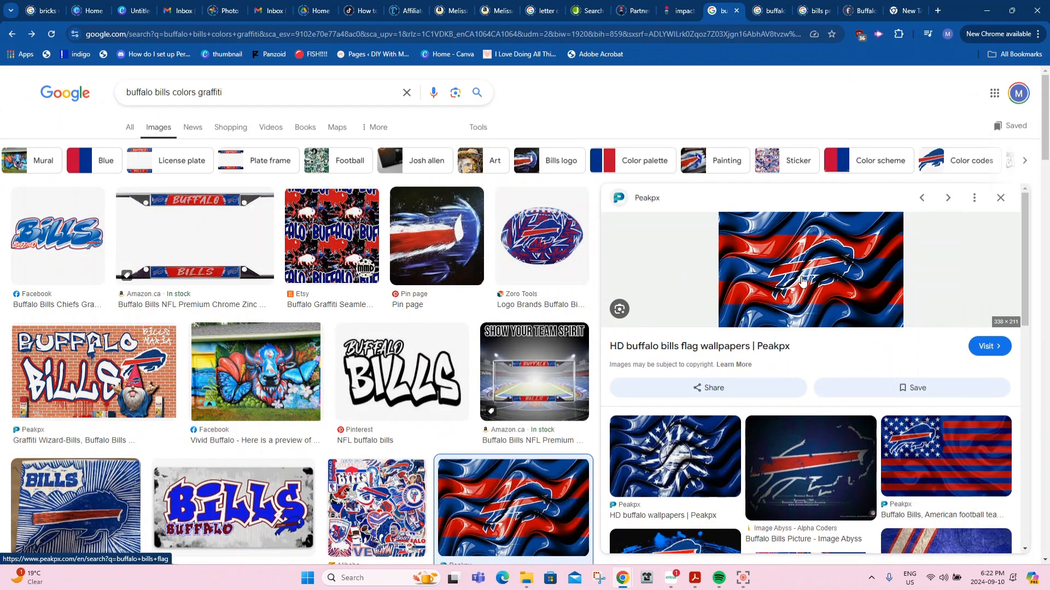
right_click(790, 265)
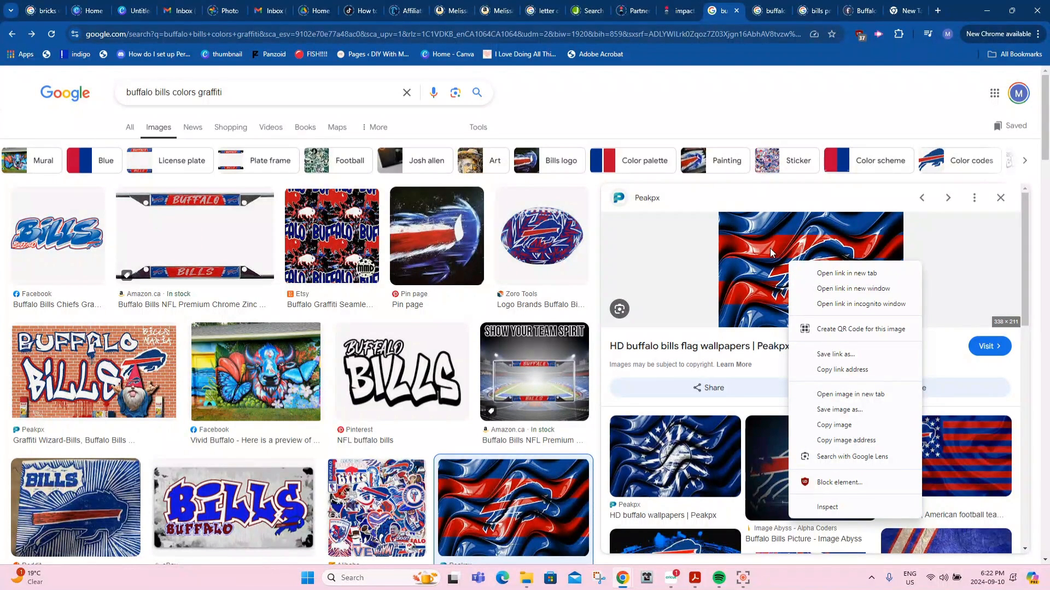
click(860, 415)
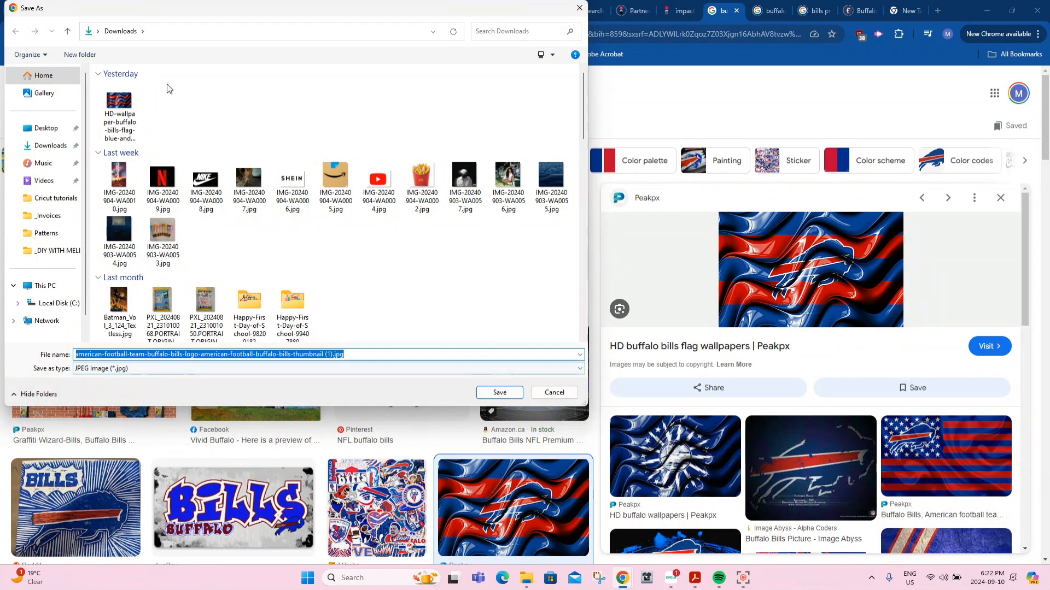
click(48, 145)
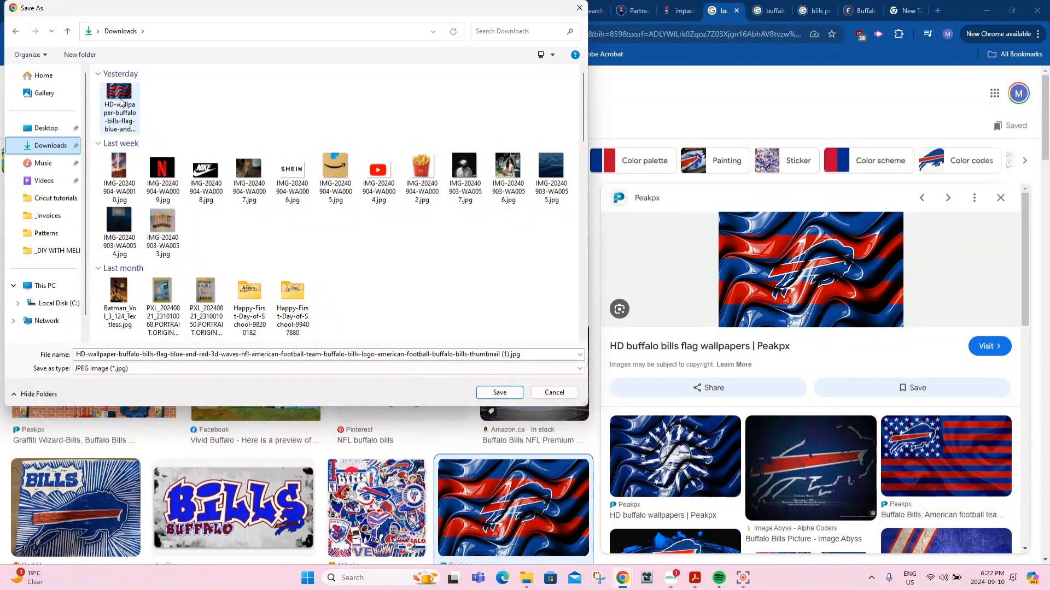
click(508, 392)
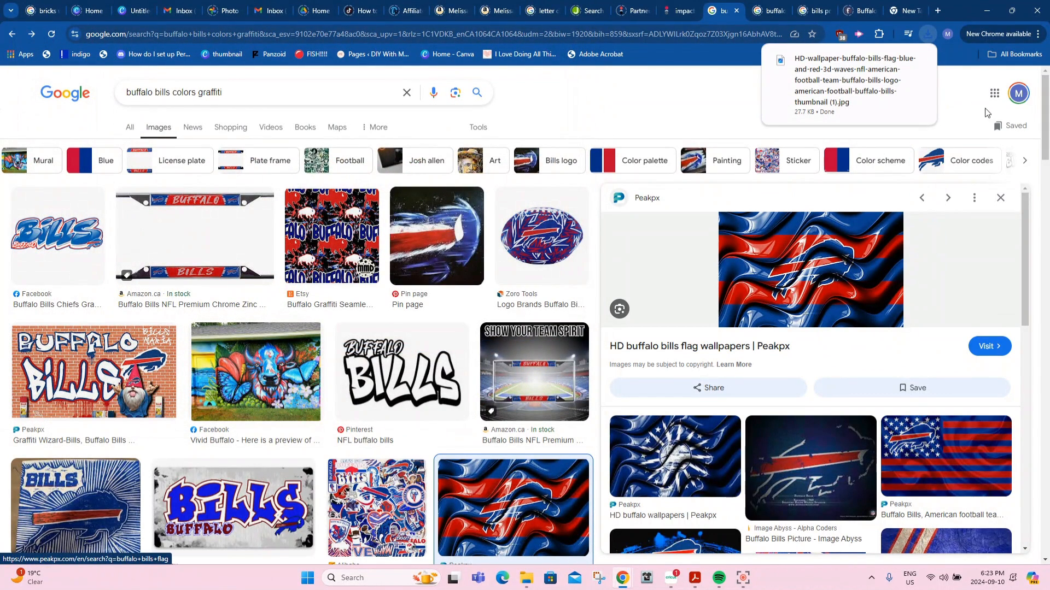
Switch back to Cricut Design Space and load the newly saved Buffalo Bills flag wallpaper JPG from Downloads as an image upload
mouse_move(672, 577)
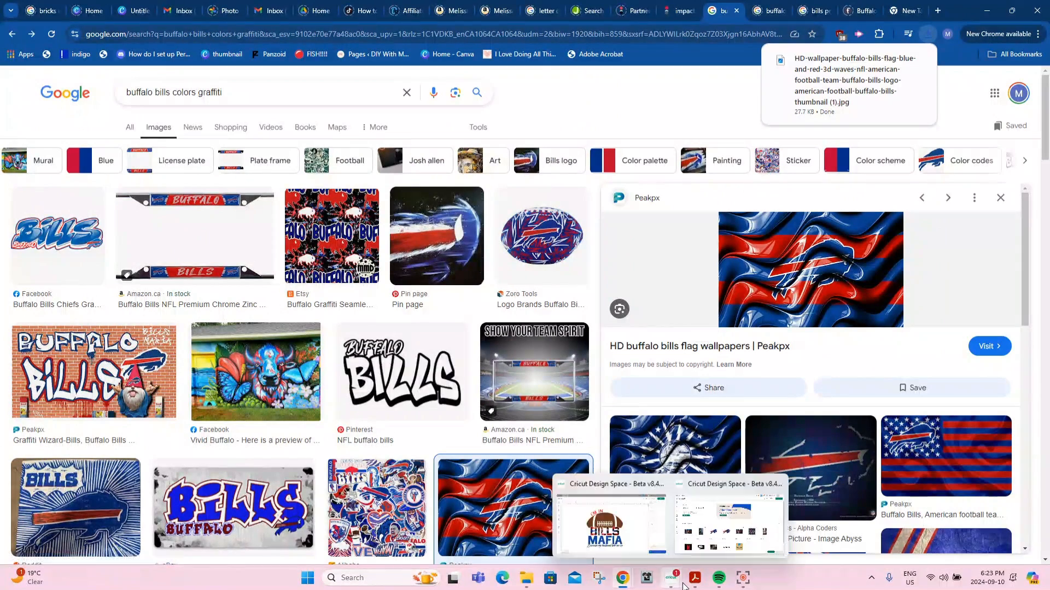
click(704, 542)
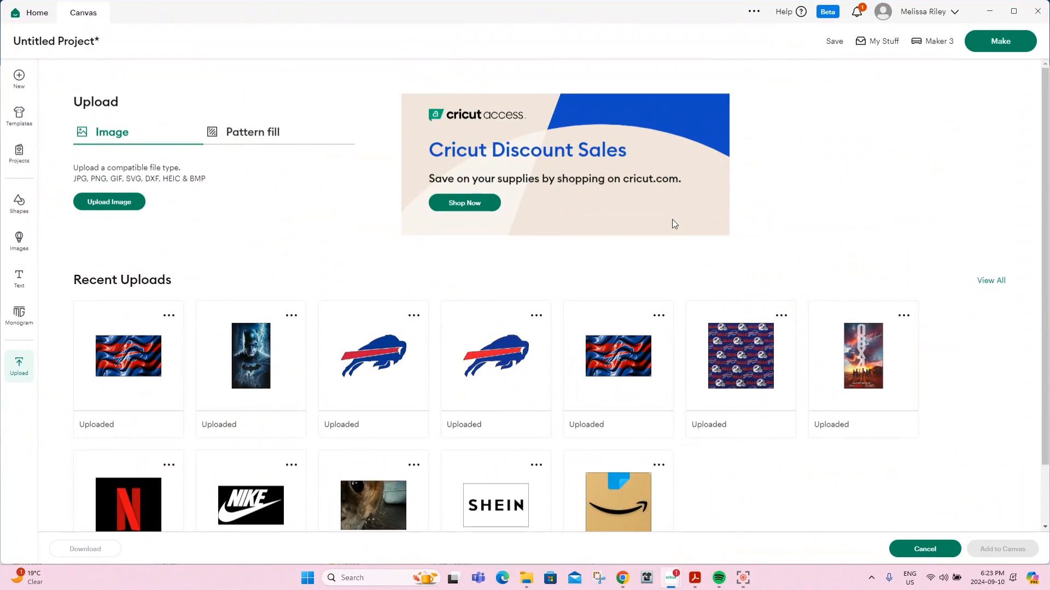
key(Escape)
click(19, 366)
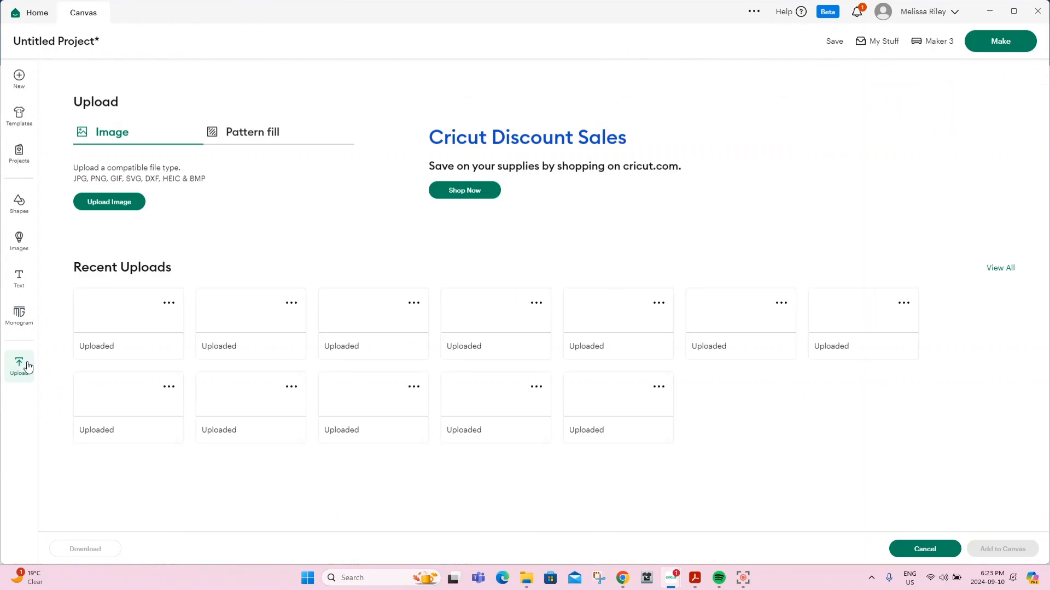
click(91, 204)
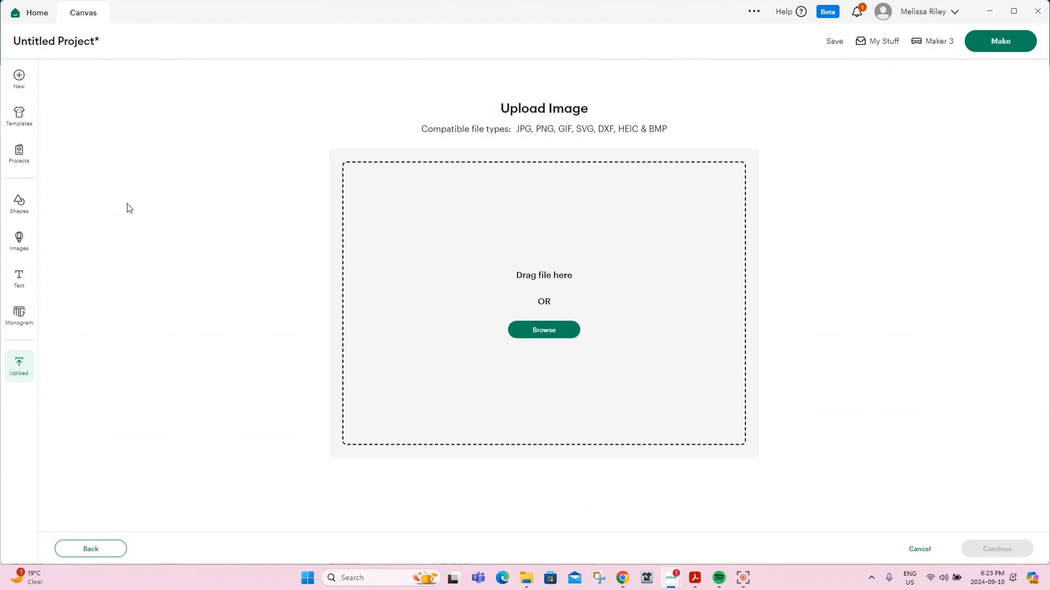
click(543, 329)
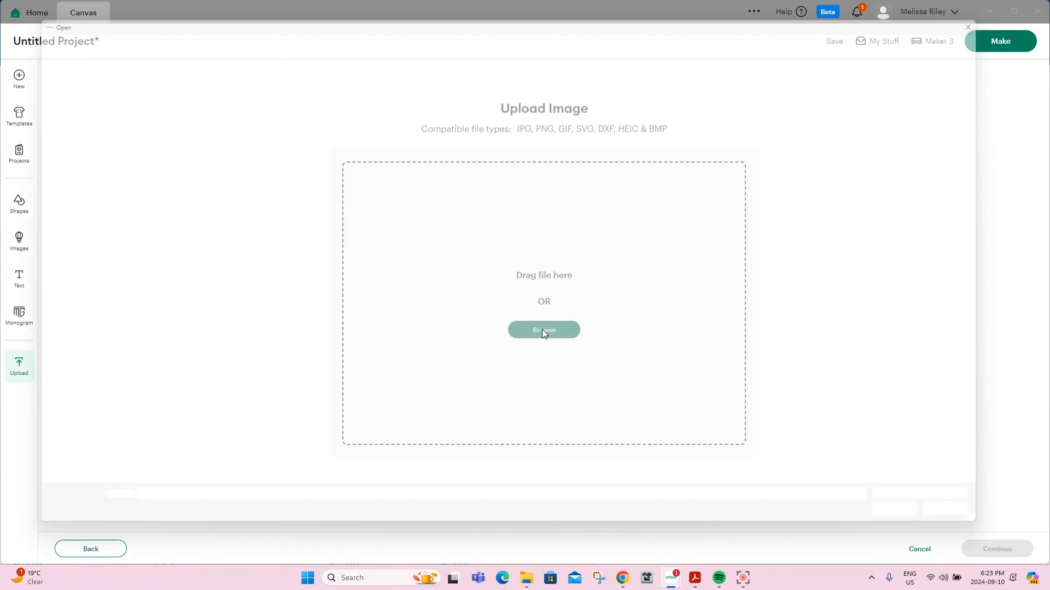
click(124, 111)
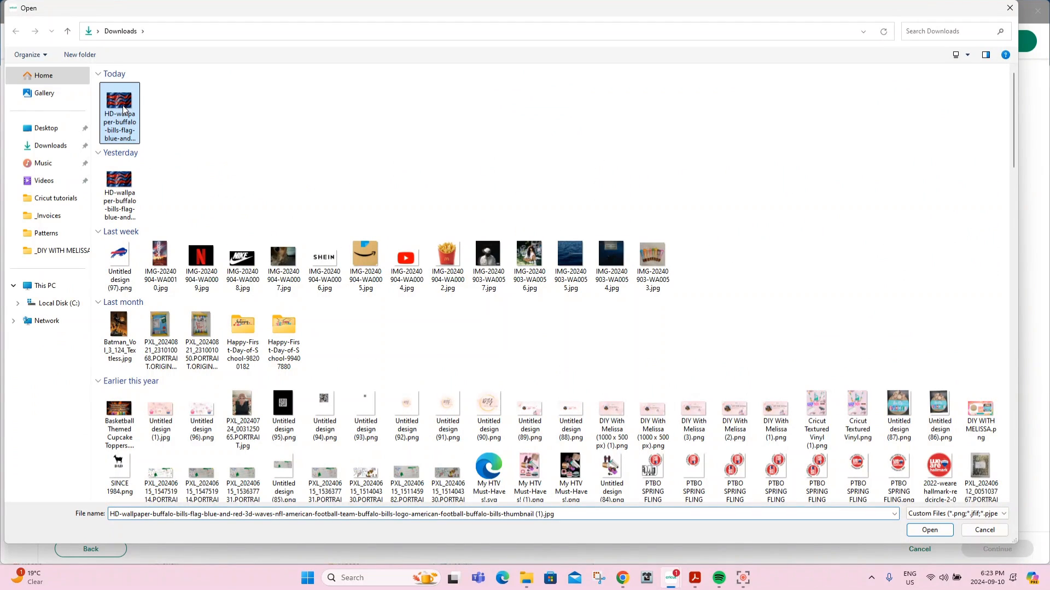
click(943, 531)
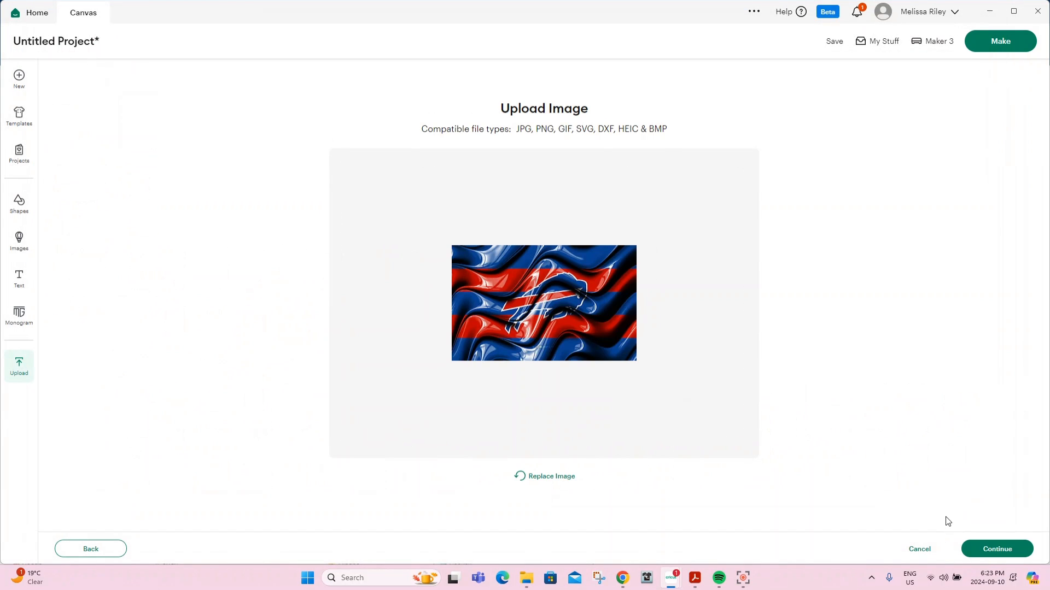
Keep the wallpaper's background unmodified, convert it to a Flat Graphic, and upload it under its default image name
click(1011, 557)
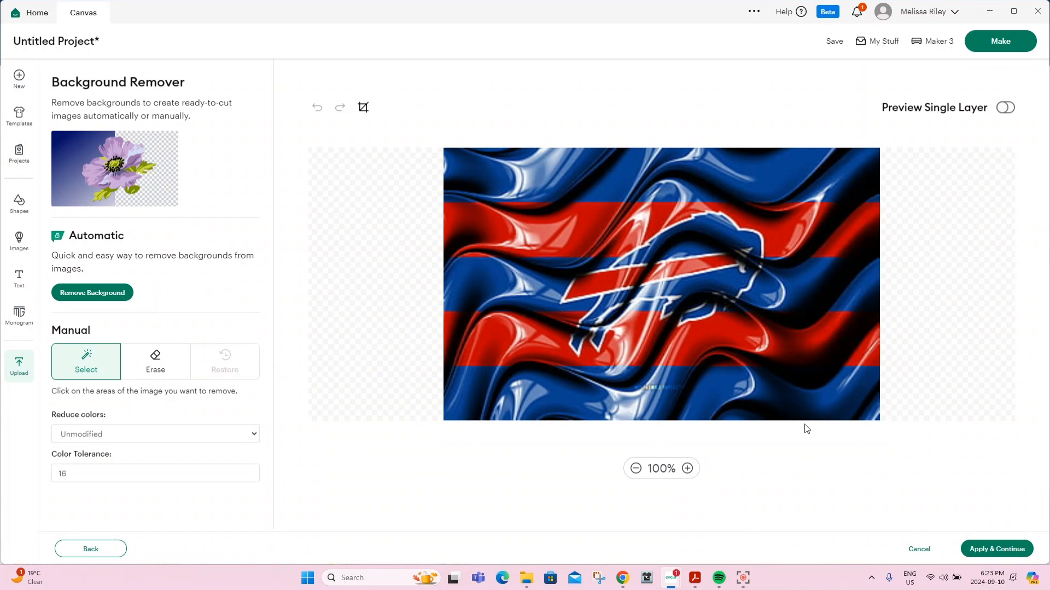
click(1003, 558)
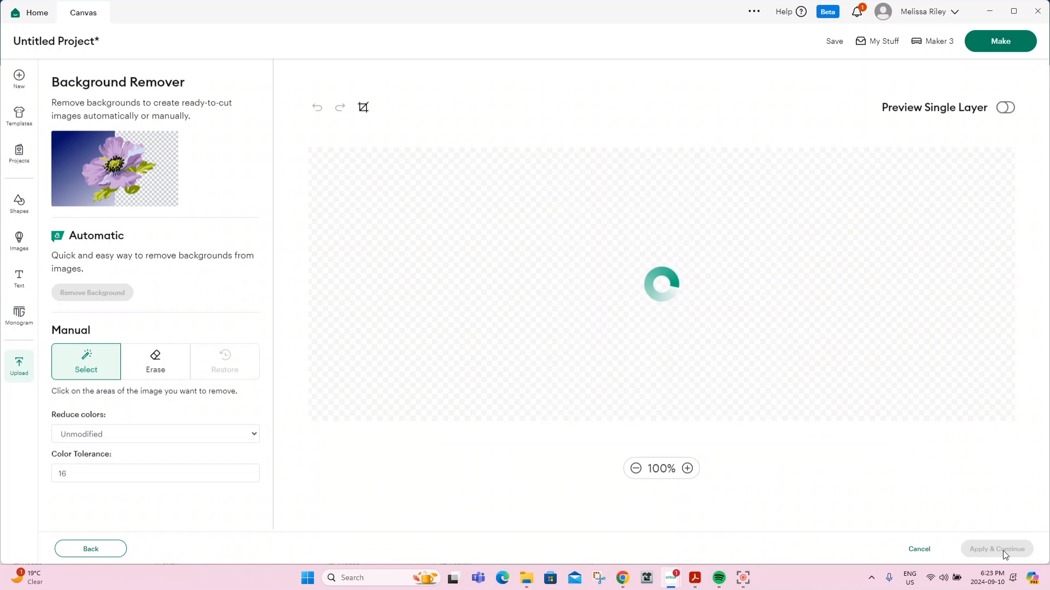
click(764, 250)
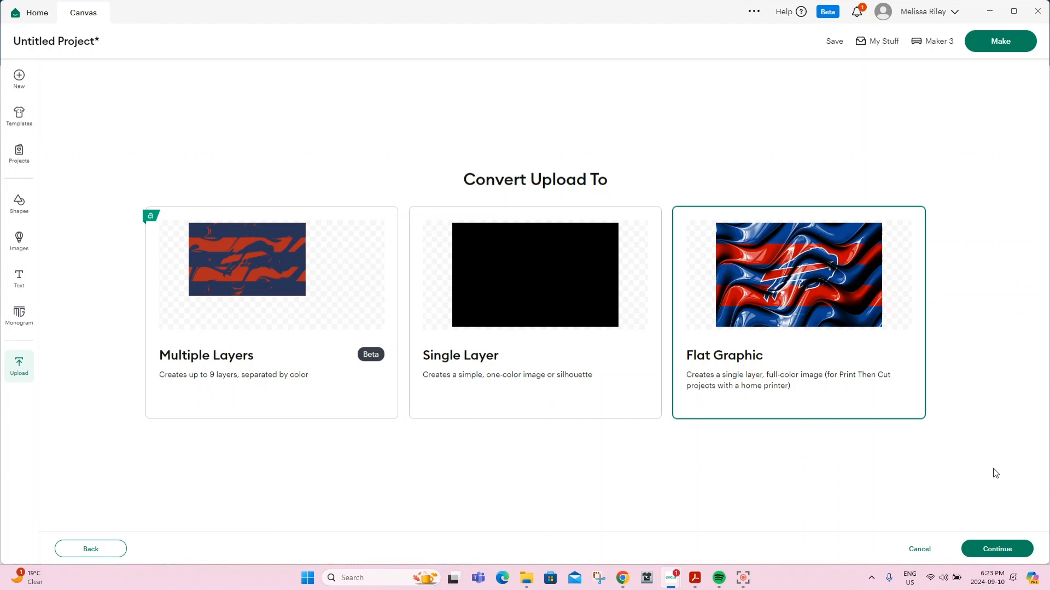
click(998, 549)
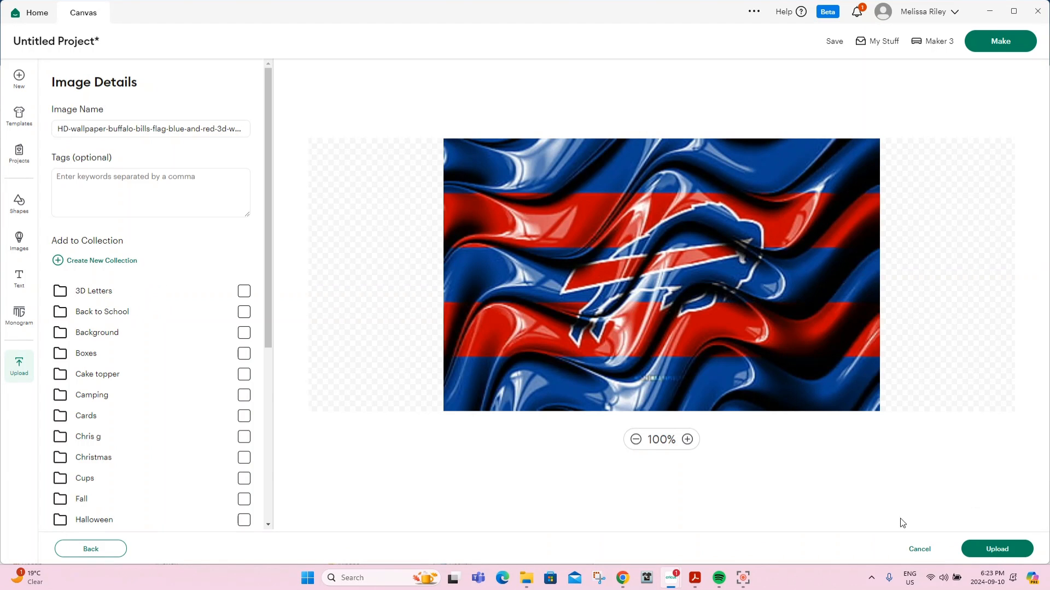
click(989, 549)
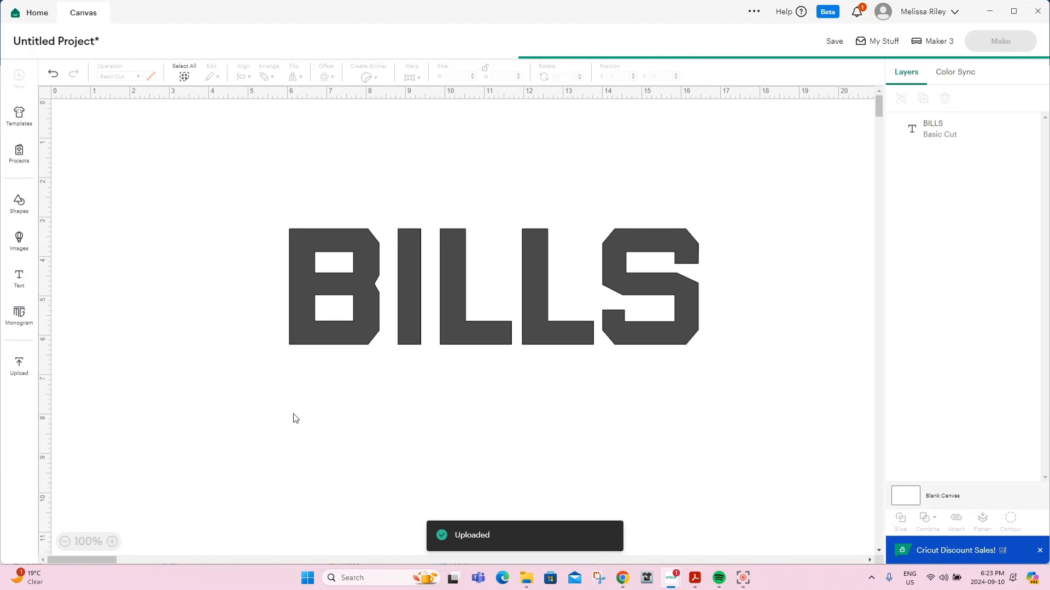
Enlarge the wallpaper image to about 11.78 x 7.35 in, send it to the back and position the BILLS text over it
drag(131, 158, 733, 485)
drag(544, 352, 537, 315)
right_click(537, 315)
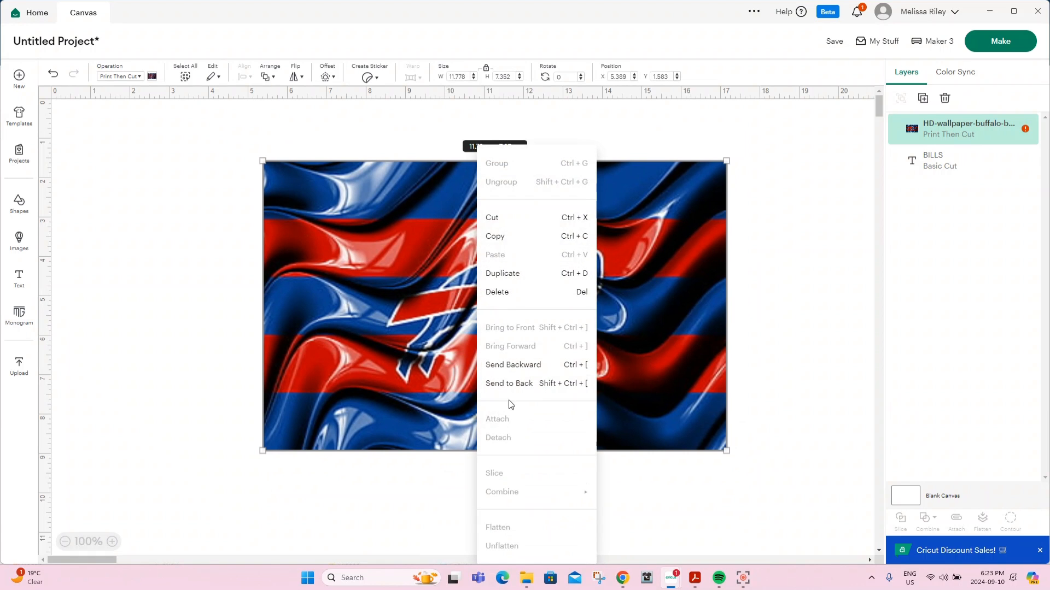
click(533, 383)
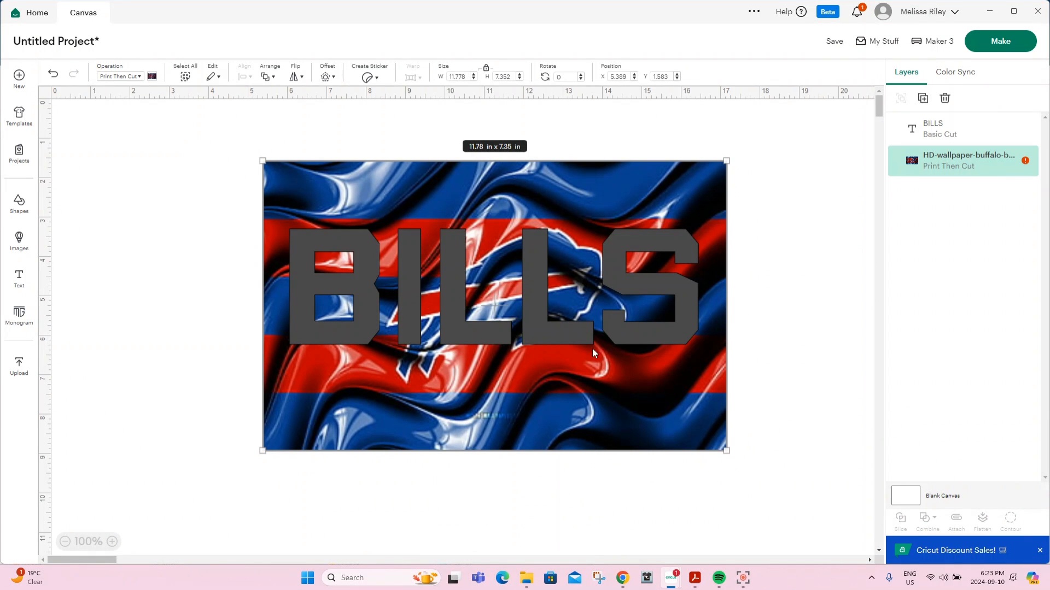
mouse_move(558, 339)
mouse_down()
mouse_move(571, 355)
mouse_move(523, 359)
mouse_move(580, 354)
mouse_move(564, 356)
mouse_up()
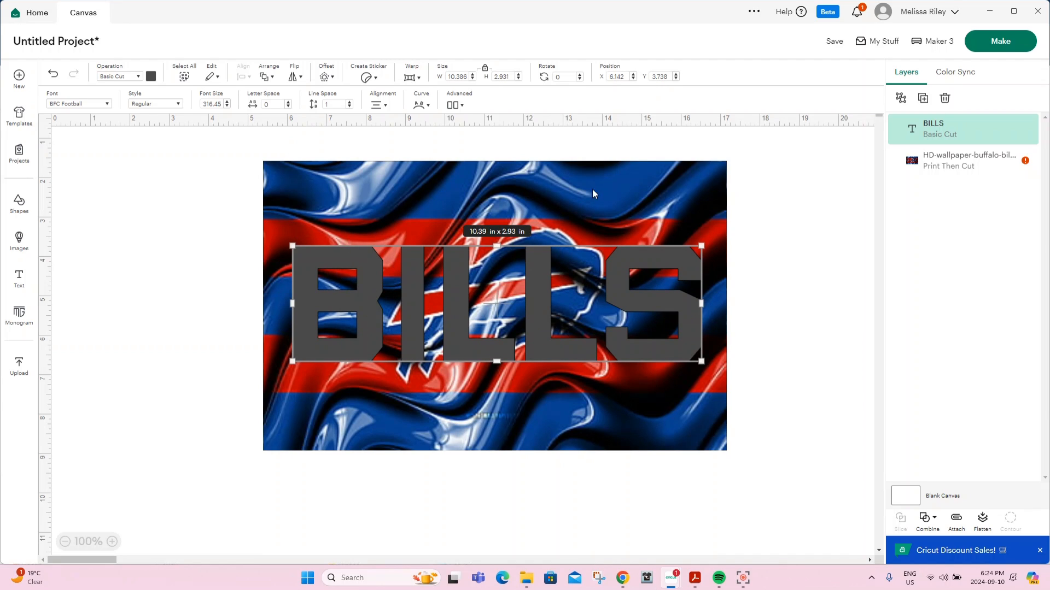
Try the Pen operation on the BILLS text and restore Basic Cut
click(151, 76)
click(134, 81)
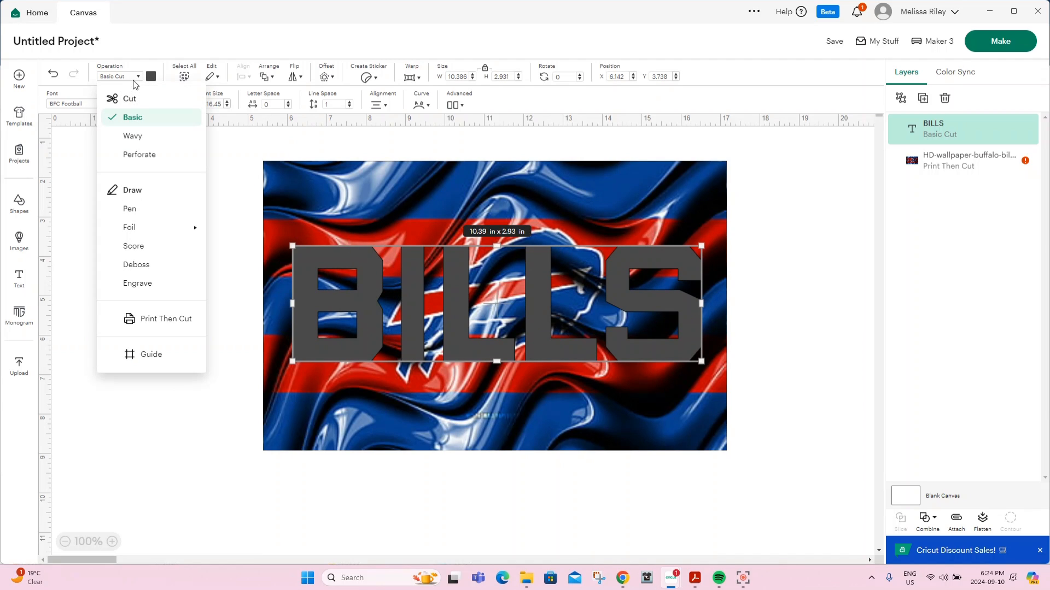
click(129, 210)
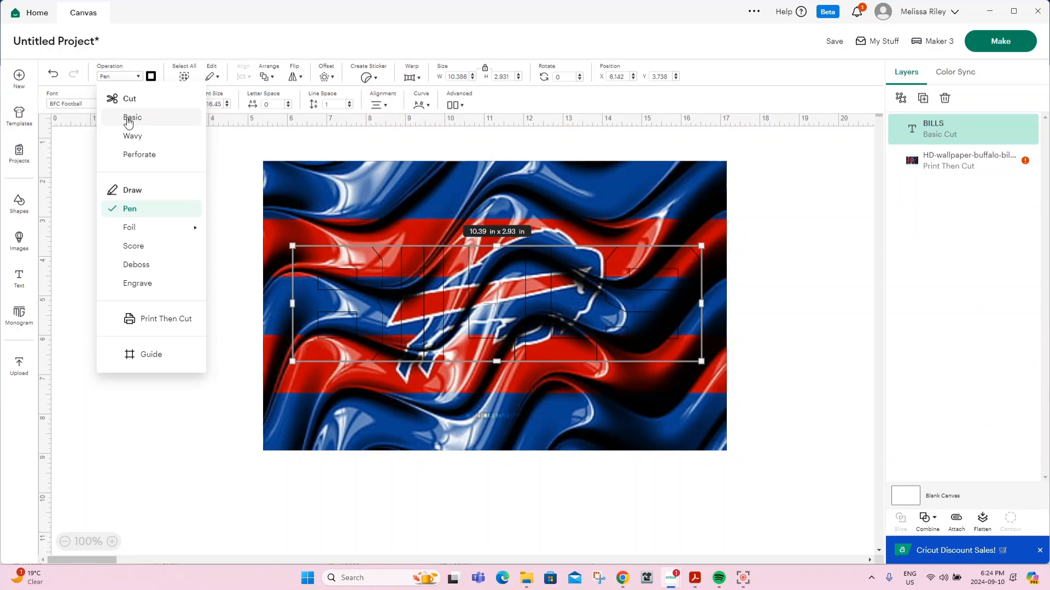
click(134, 115)
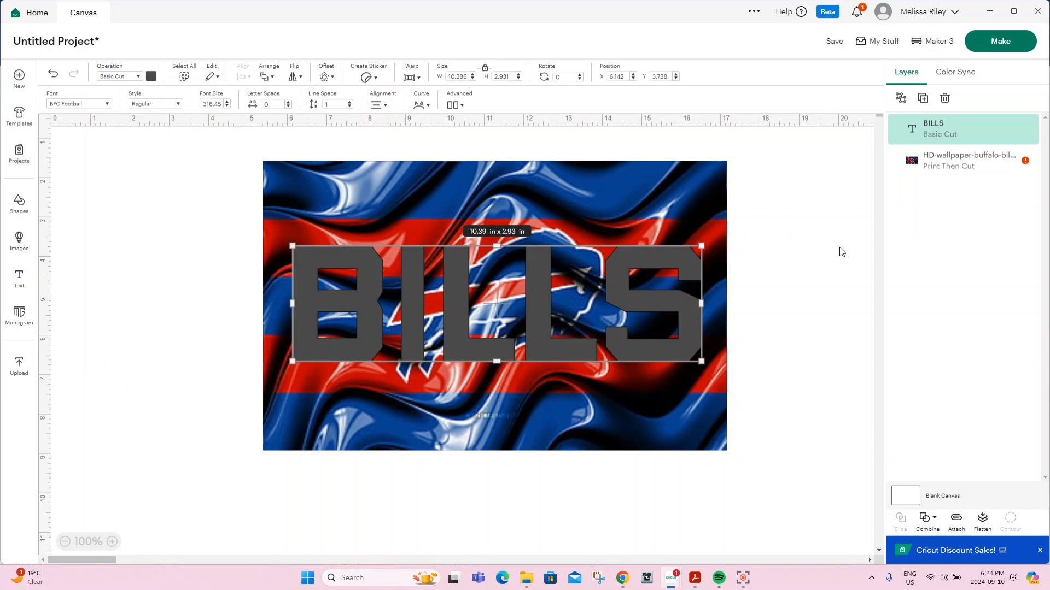
click(804, 325)
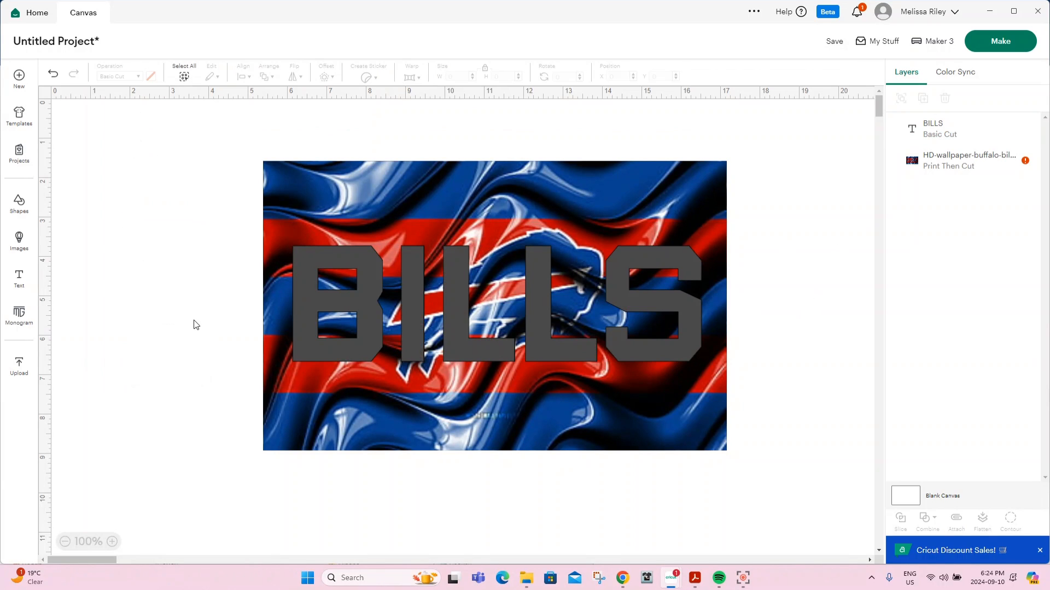
Shift the BILLS text slightly over the wallpaper and slice the two layers together
drag(566, 332, 533, 335)
click(803, 329)
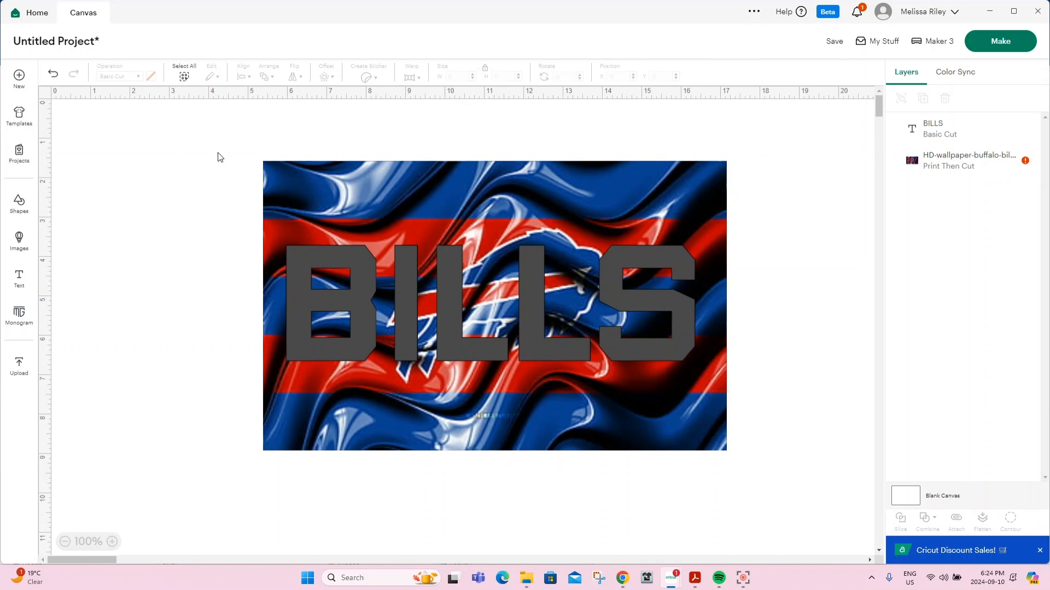
drag(221, 135, 770, 366)
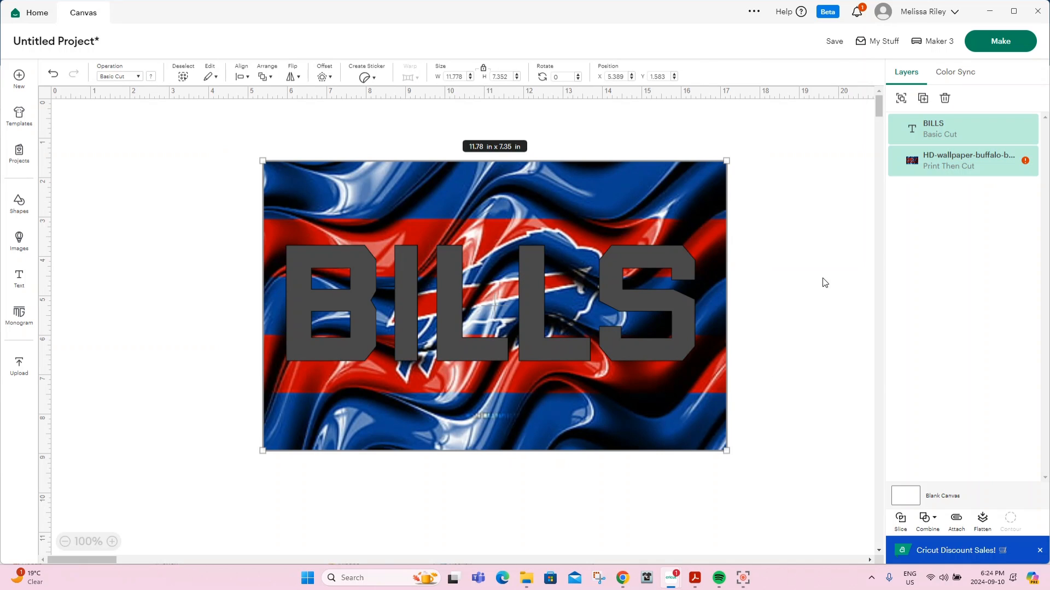
click(900, 520)
Separate the slice results and delete the leftover wallpaper and grey letters, keeping only the wallpaper-filled BILLS lettering
drag(642, 427, 638, 463)
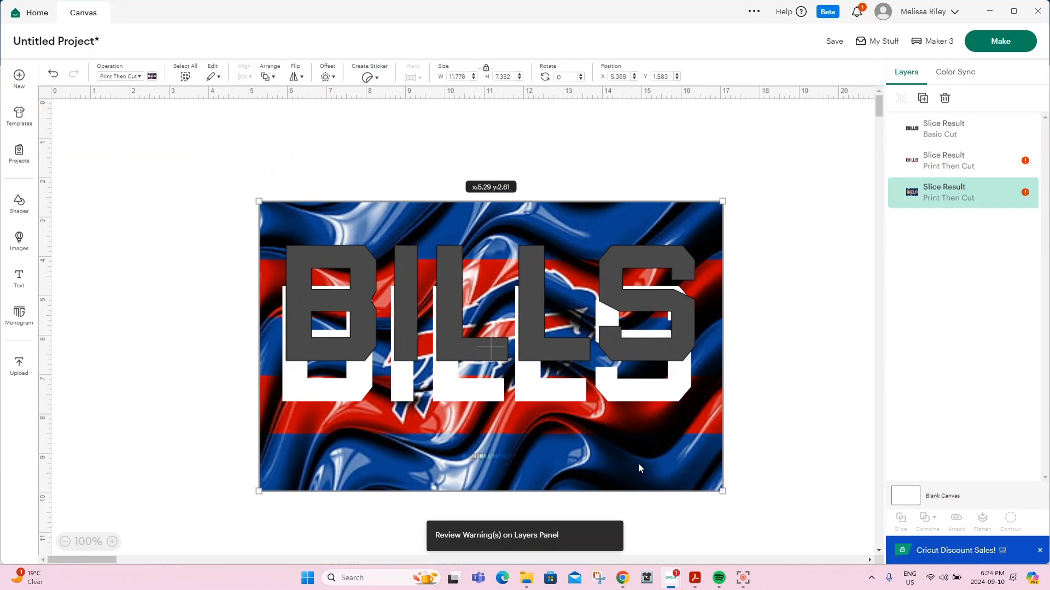
drag(671, 340, 668, 441)
click(741, 419)
drag(741, 419, 680, 418)
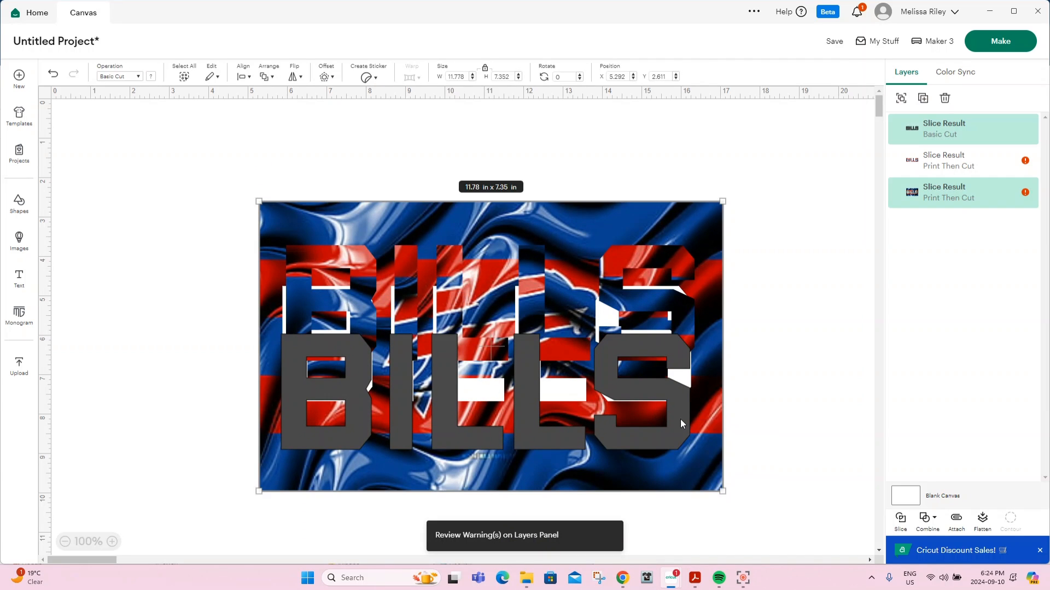
key(Delete)
mouse_move(647, 349)
mouse_down()
mouse_move(619, 370)
mouse_move(657, 352)
mouse_up()
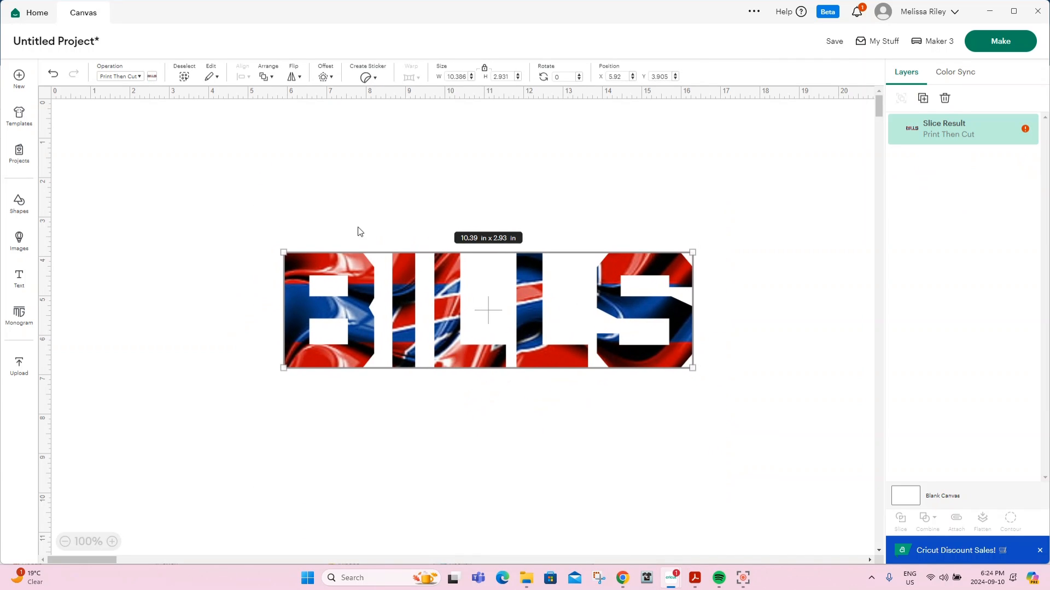
Move the BILLS lettering to the lower canvas and insert the brown horizontal football found by searching images for "football"
drag(661, 325, 666, 462)
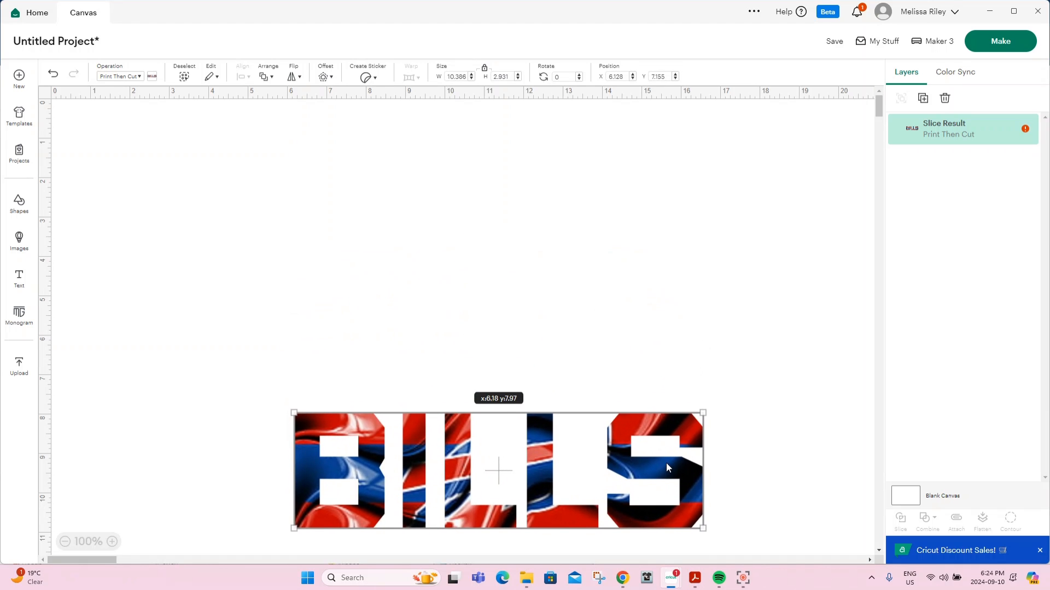
click(19, 238)
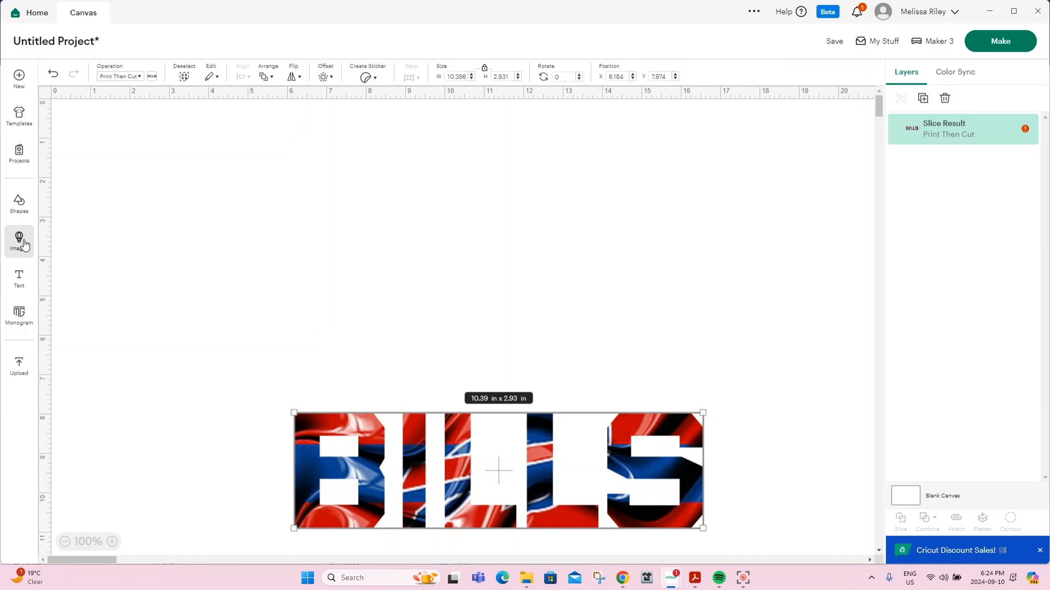
click(104, 82)
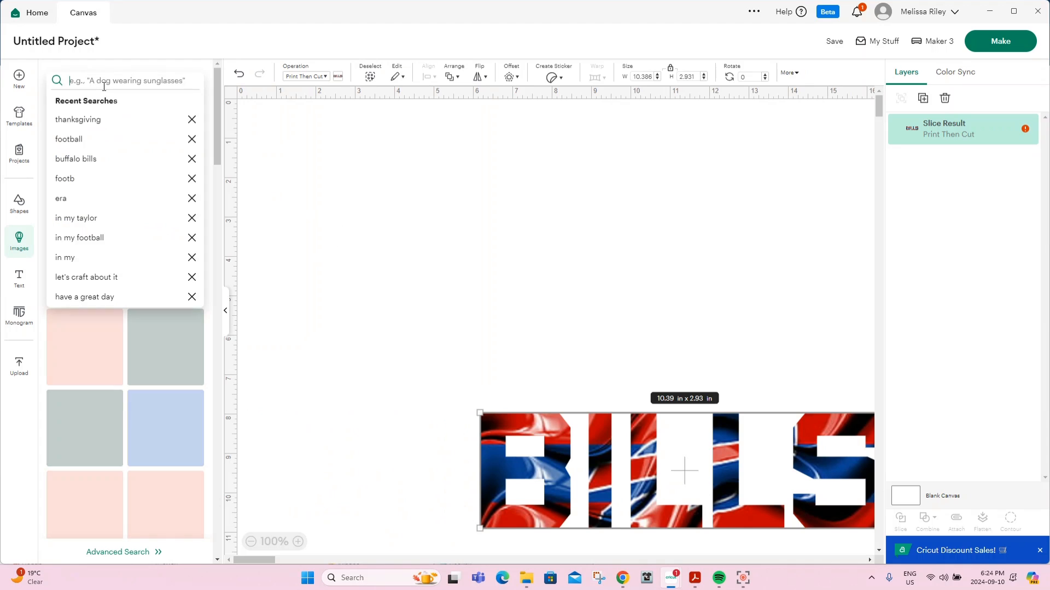
click(77, 139)
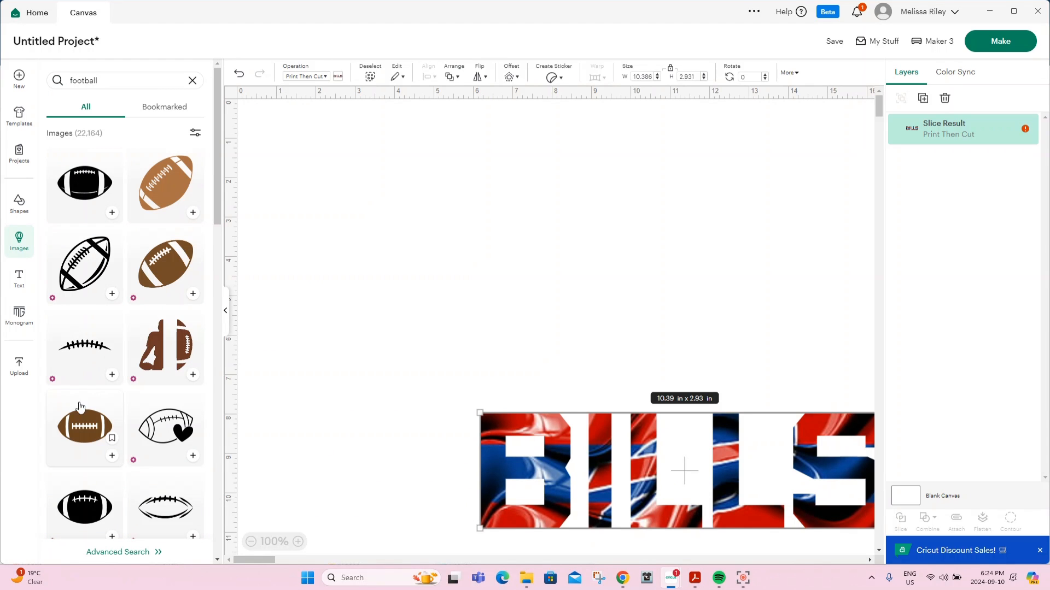
click(80, 429)
click(112, 456)
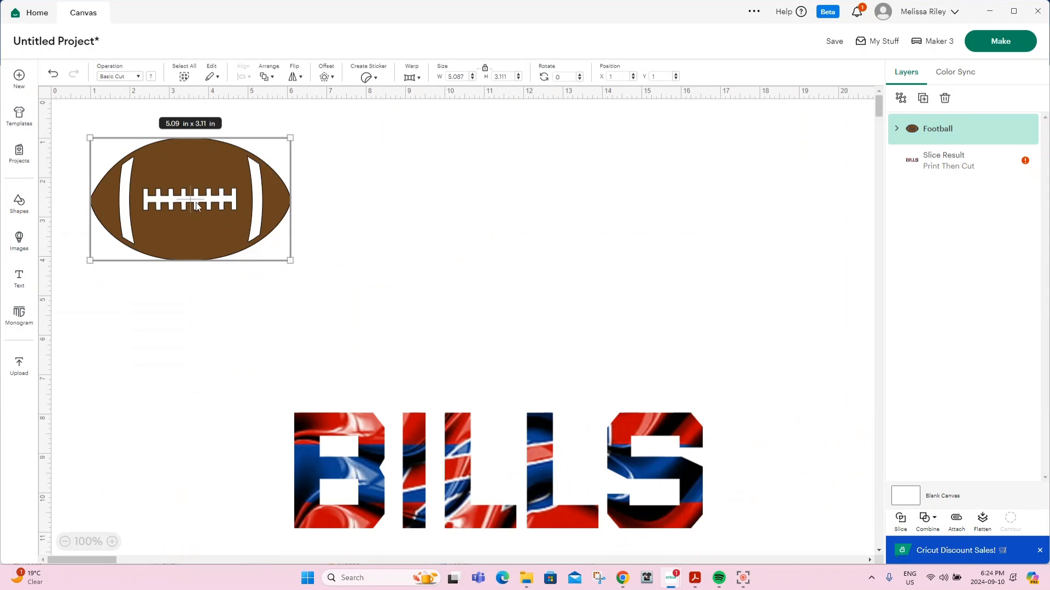
Enlarge the football to about 9.78 x 5.98 in and place it centrally above the BILLS lettering, moving the lettering further down
drag(235, 251, 476, 273)
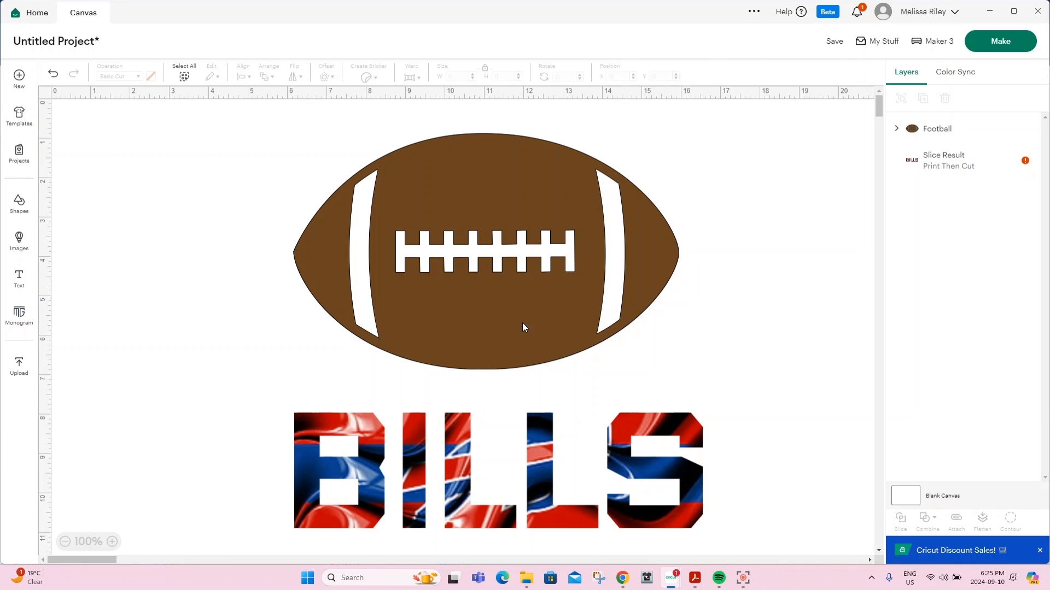
drag(560, 456, 539, 488)
drag(532, 323, 527, 336)
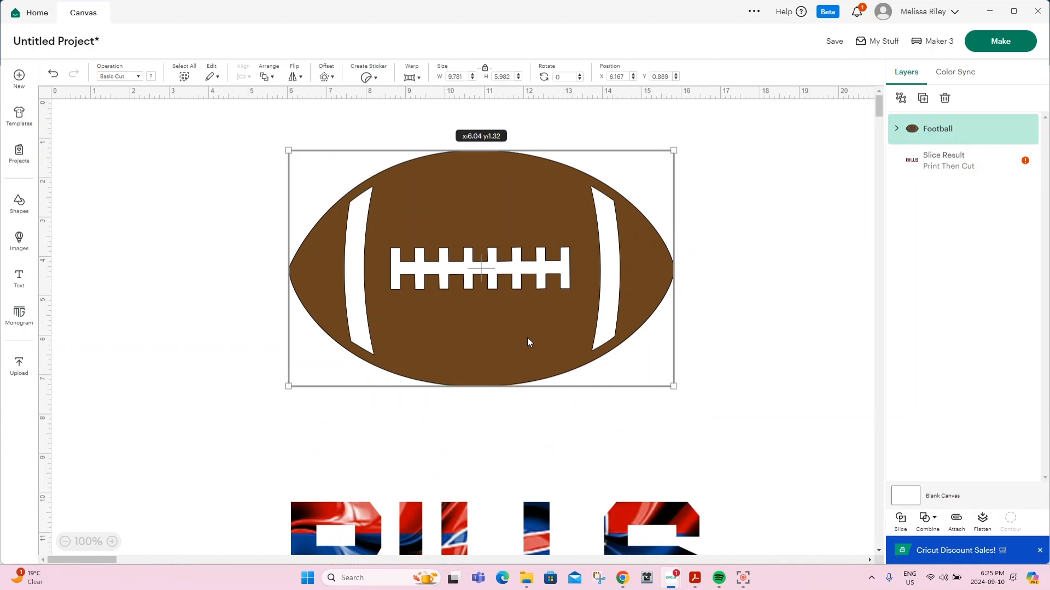
Expand the Football group, then hide and show its white backing layer
click(601, 192)
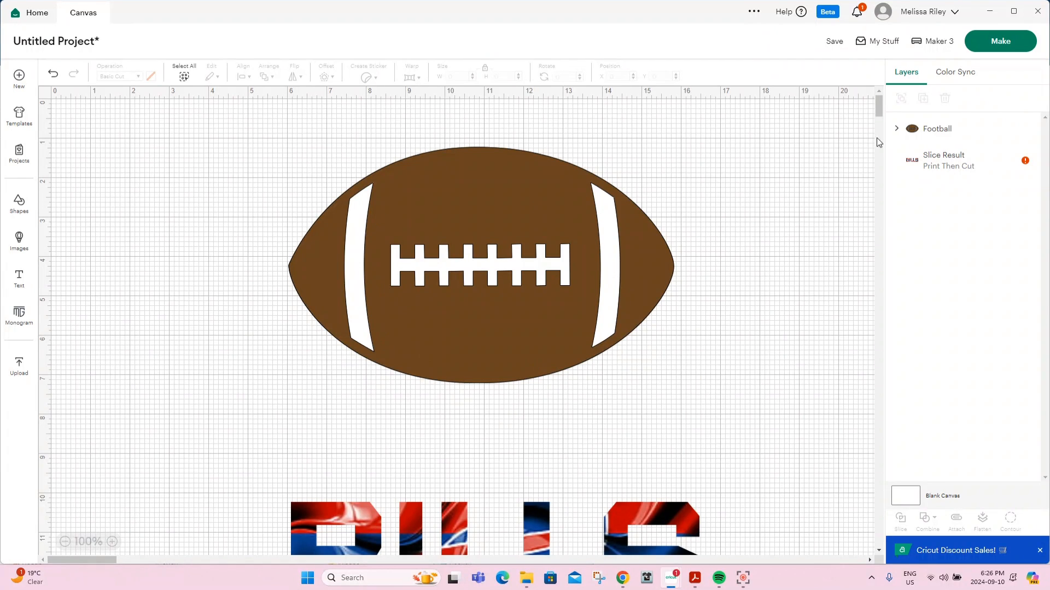
click(897, 128)
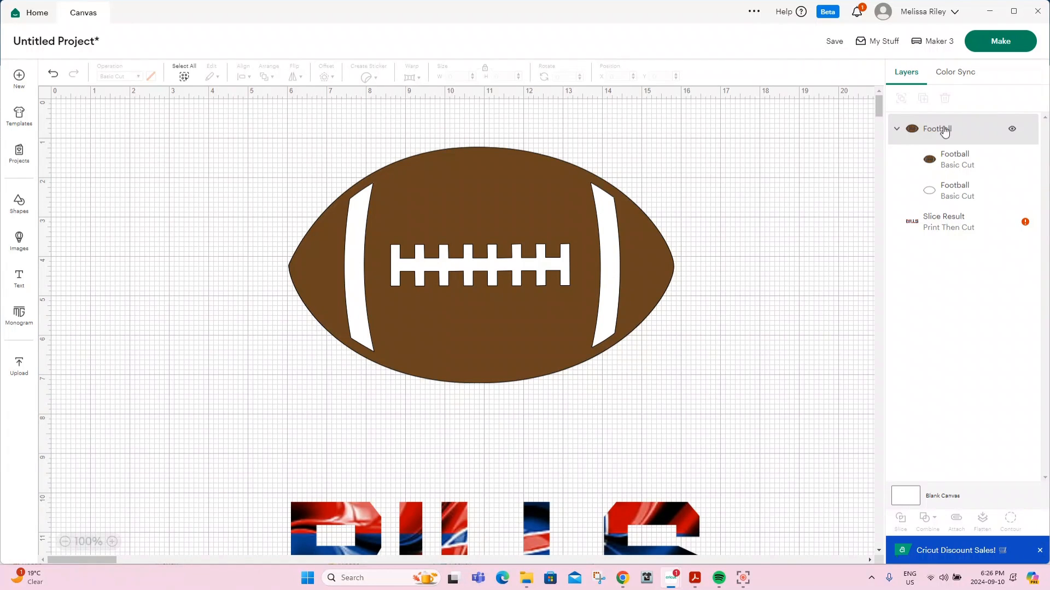
click(943, 201)
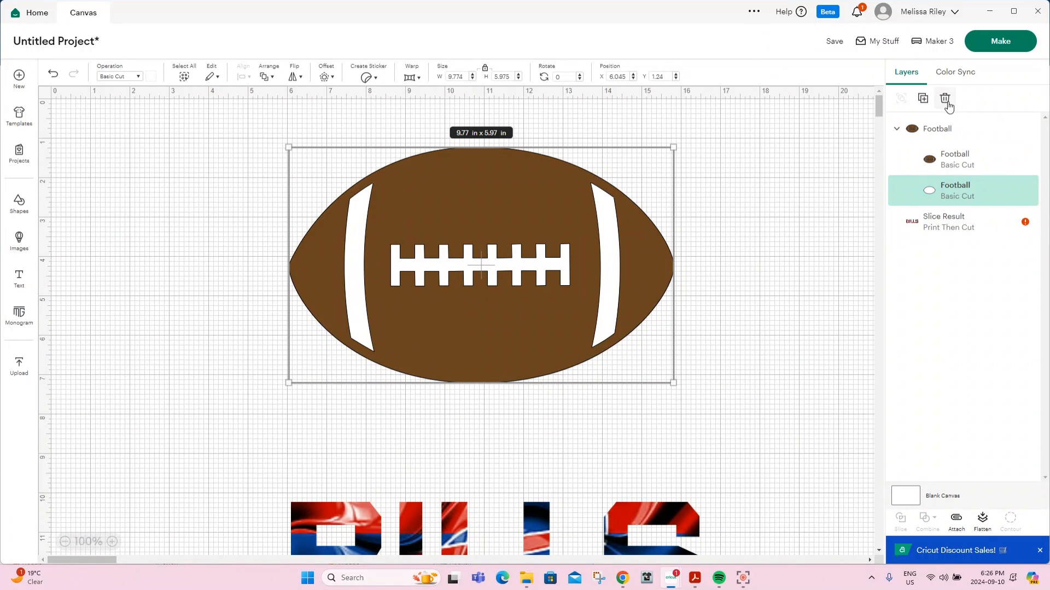
click(1013, 192)
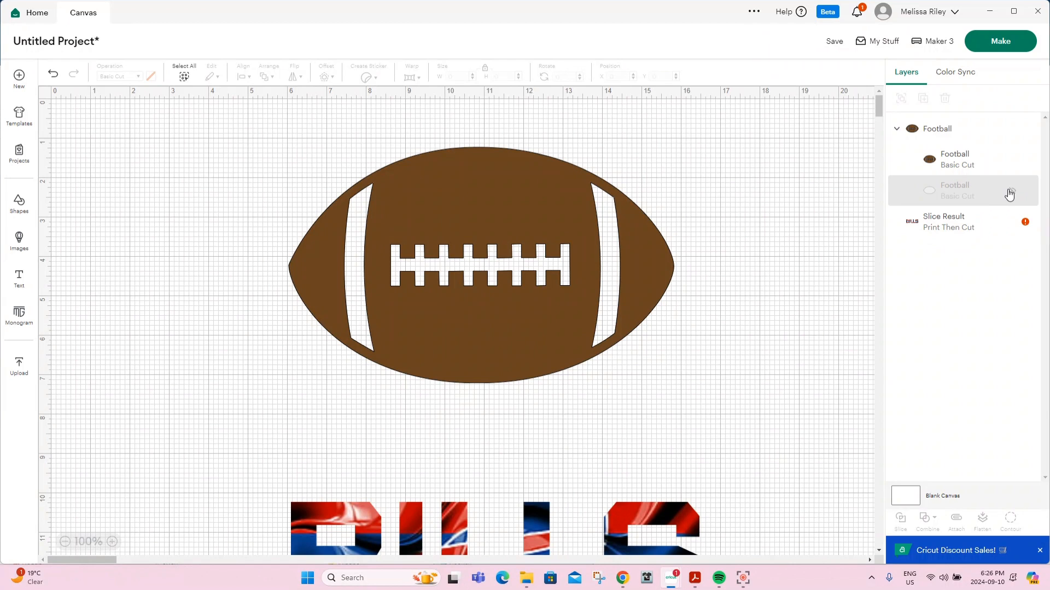
click(1011, 192)
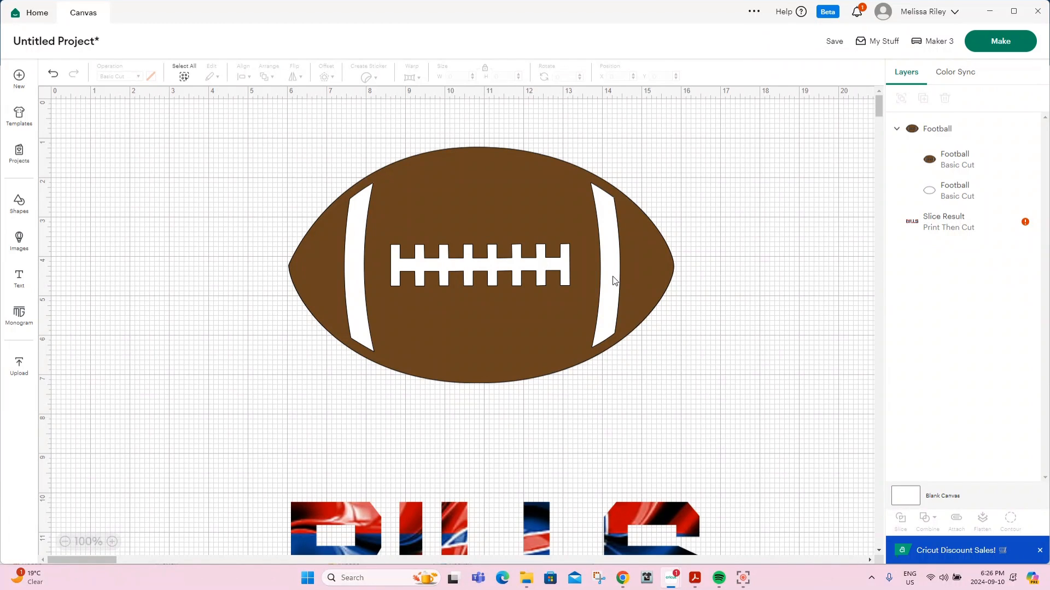
Nudge the football up, then add a square stretched to about 11.38 x 2 in with unlocked proportions over its lower part
drag(503, 327, 503, 309)
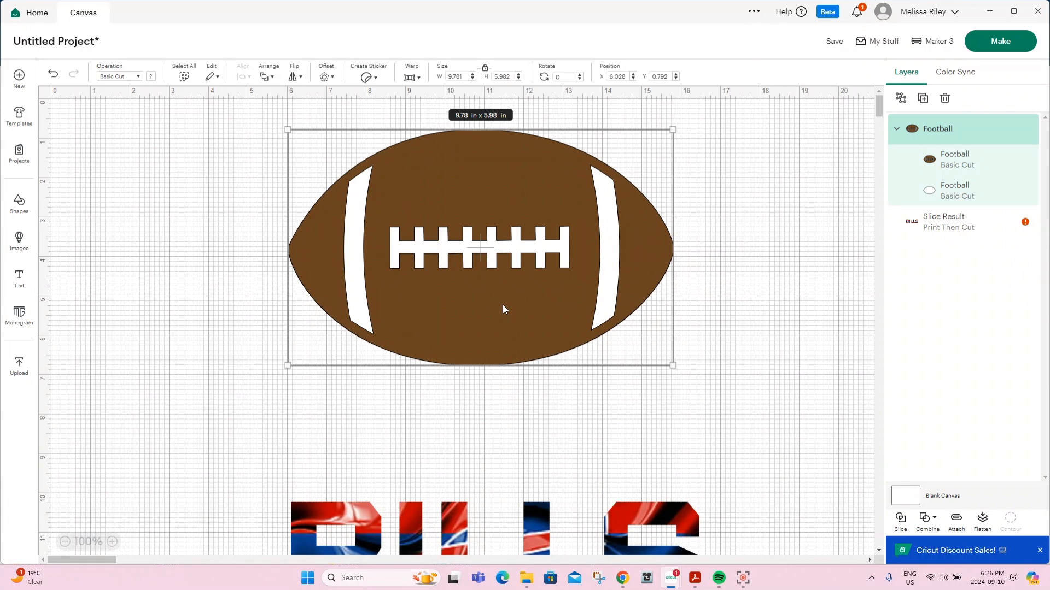
click(19, 203)
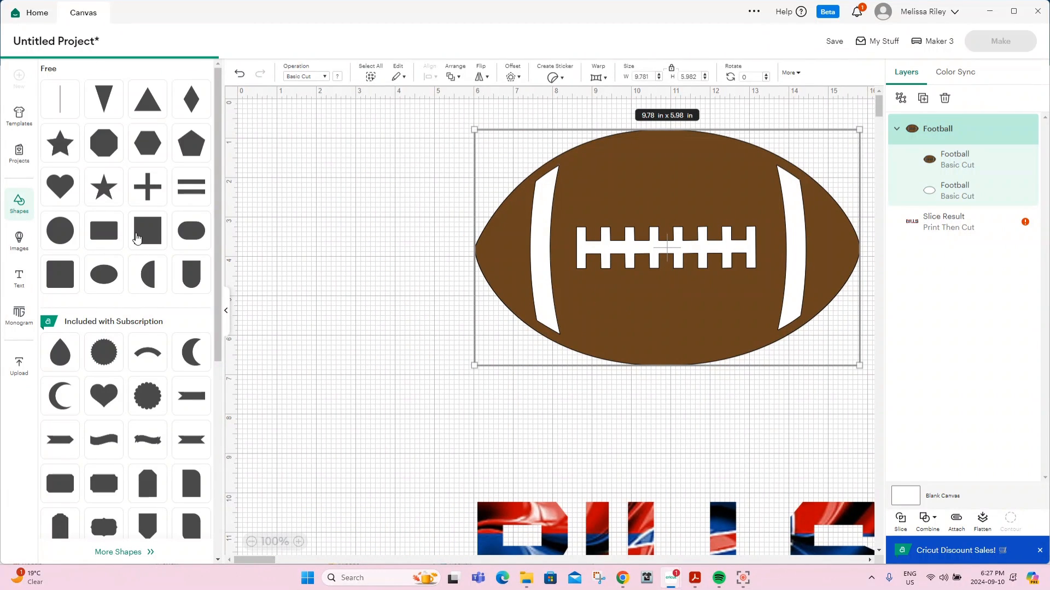
click(138, 239)
click(19, 206)
drag(179, 232, 690, 334)
click(485, 74)
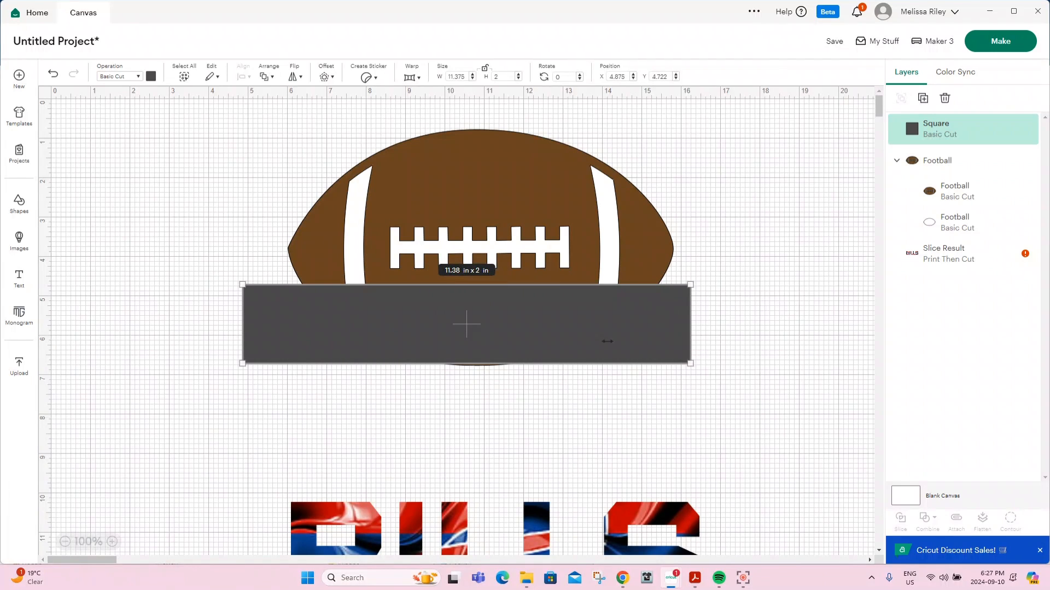
drag(516, 334, 526, 359)
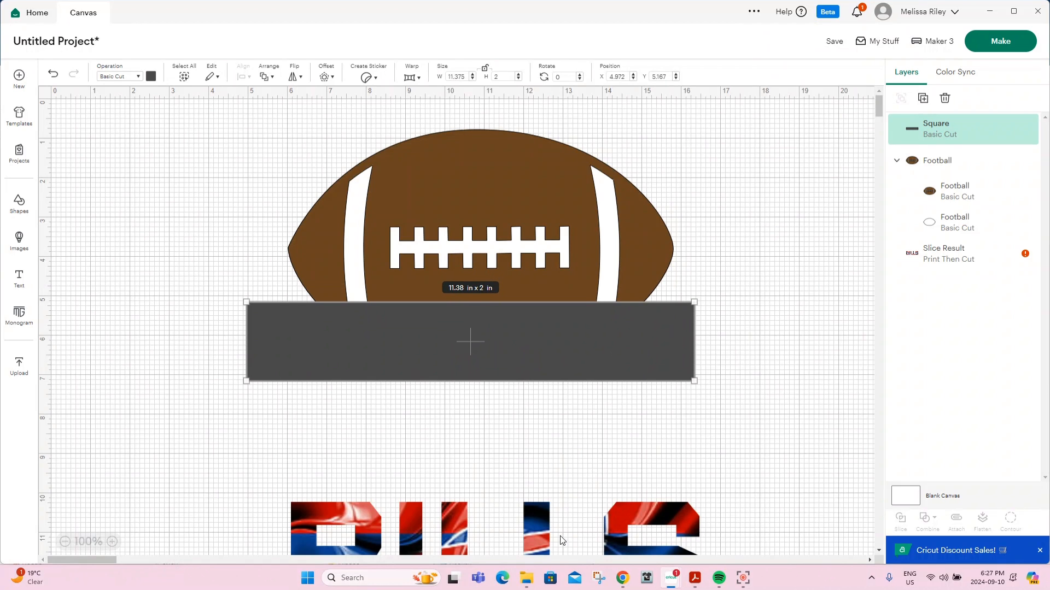
Scale the BILLS lettering down to about 7.9 x 2.23 in and move it onto the grey rectangle
drag(540, 531, 527, 405)
drag(687, 493, 647, 483)
drag(481, 464, 502, 482)
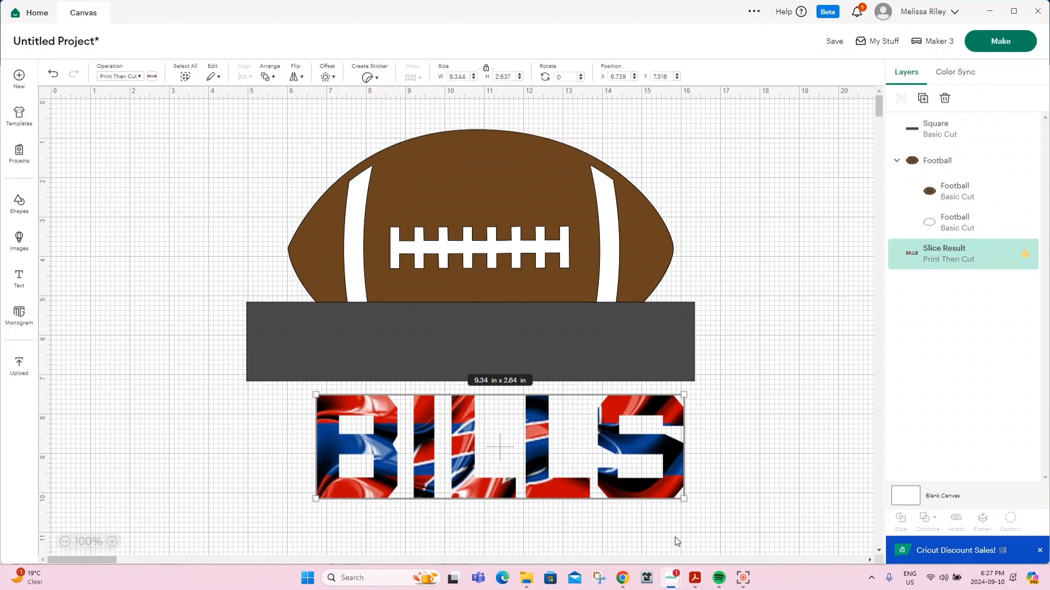
drag(683, 502, 563, 356)
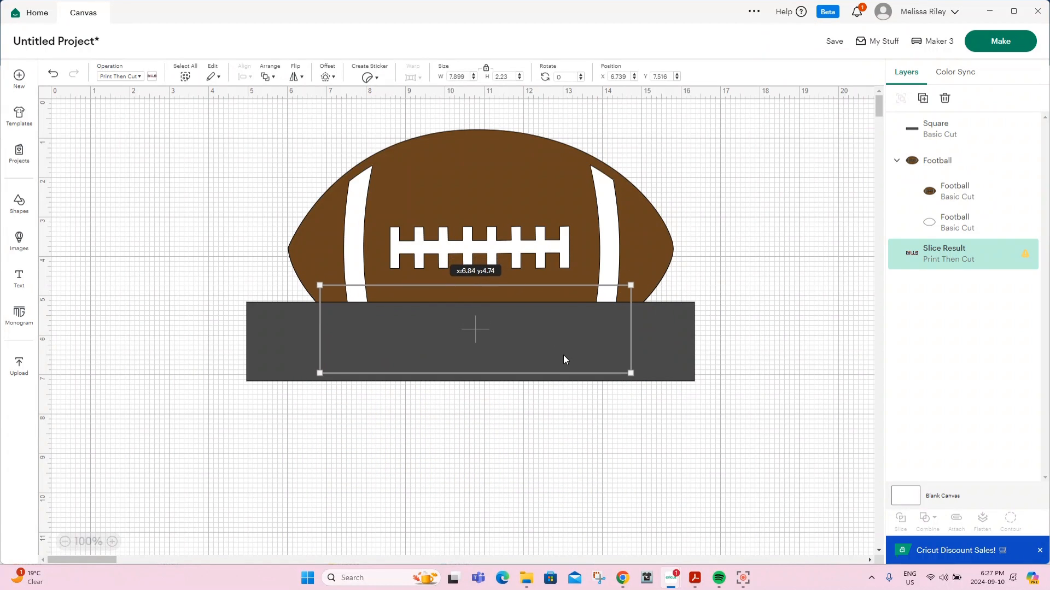
Bring the BILLS lettering in front of the rectangle and the football
right_click(441, 341)
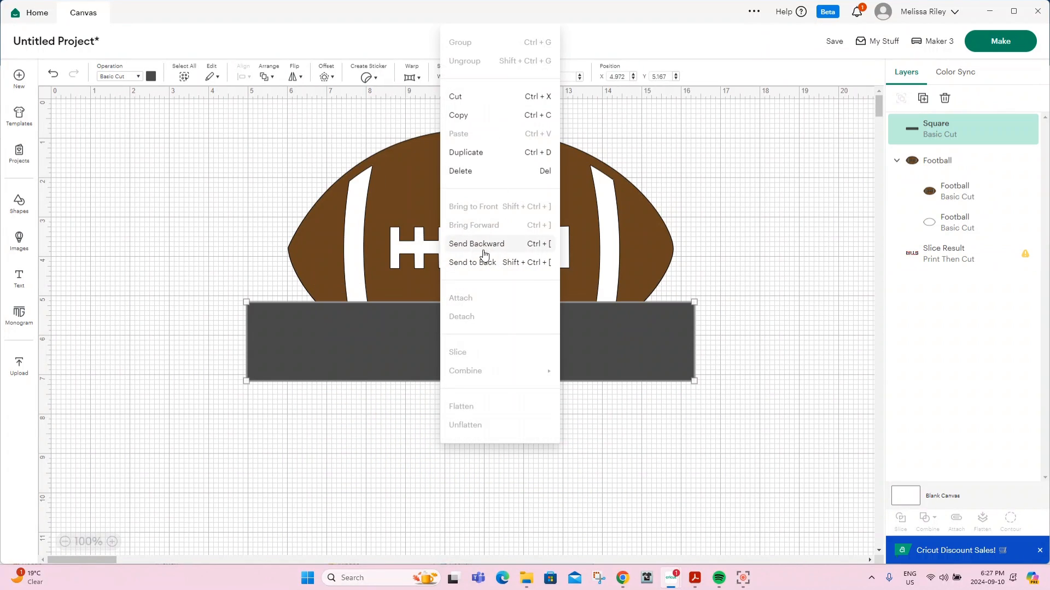
click(920, 139)
click(951, 254)
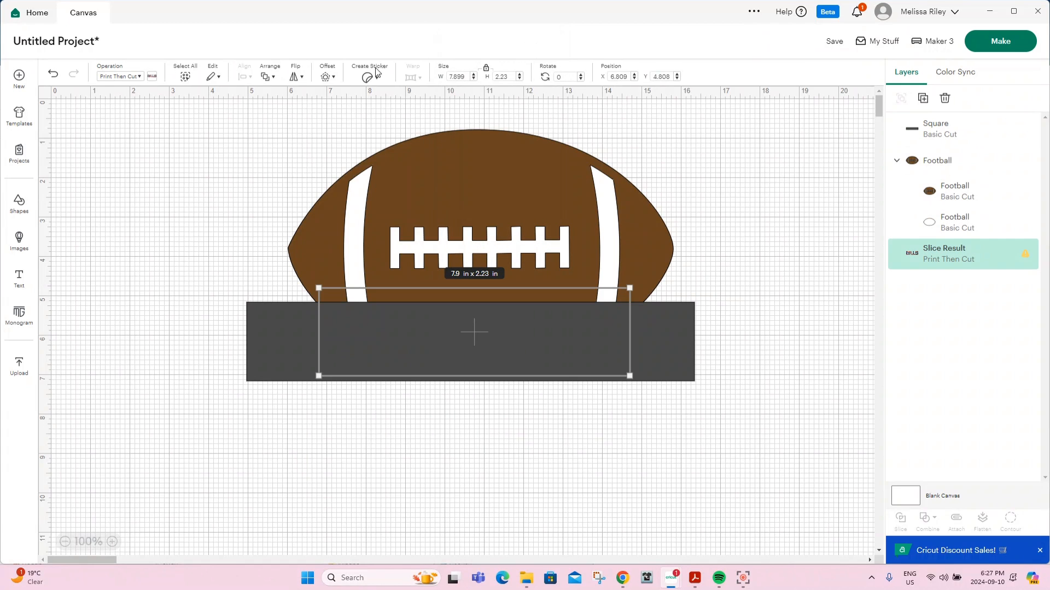
click(269, 77)
click(290, 101)
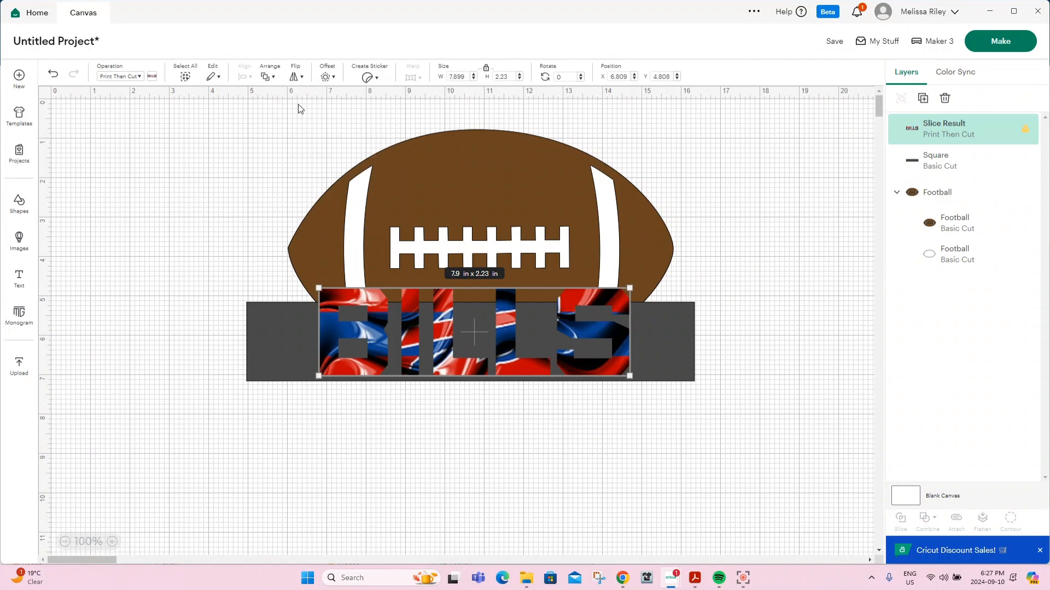
Move the BILLS lettering below the rectangle and centre the rectangle across the football's lower part
drag(499, 369, 524, 360)
drag(500, 504, 504, 466)
click(511, 326)
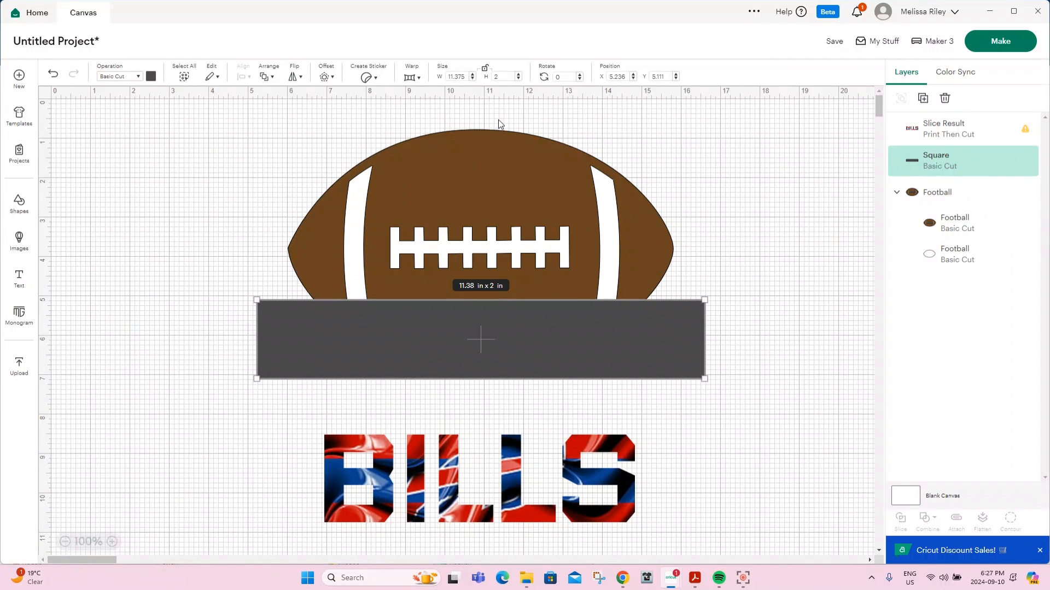
drag(749, 442, 529, 139)
click(189, 221)
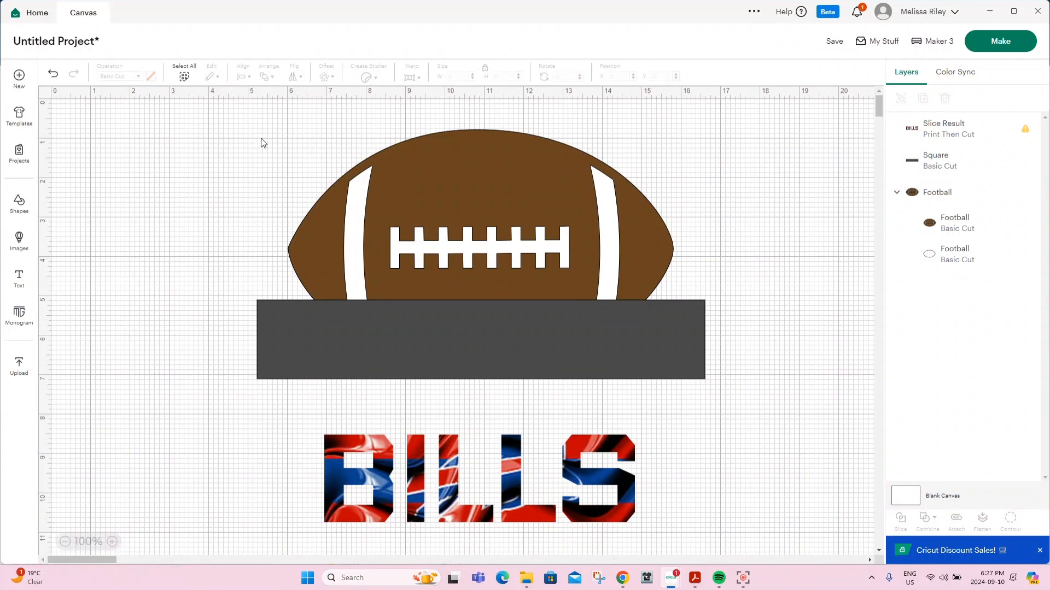
Center the grey rectangle and the football horizontally on each other
drag(243, 140, 733, 356)
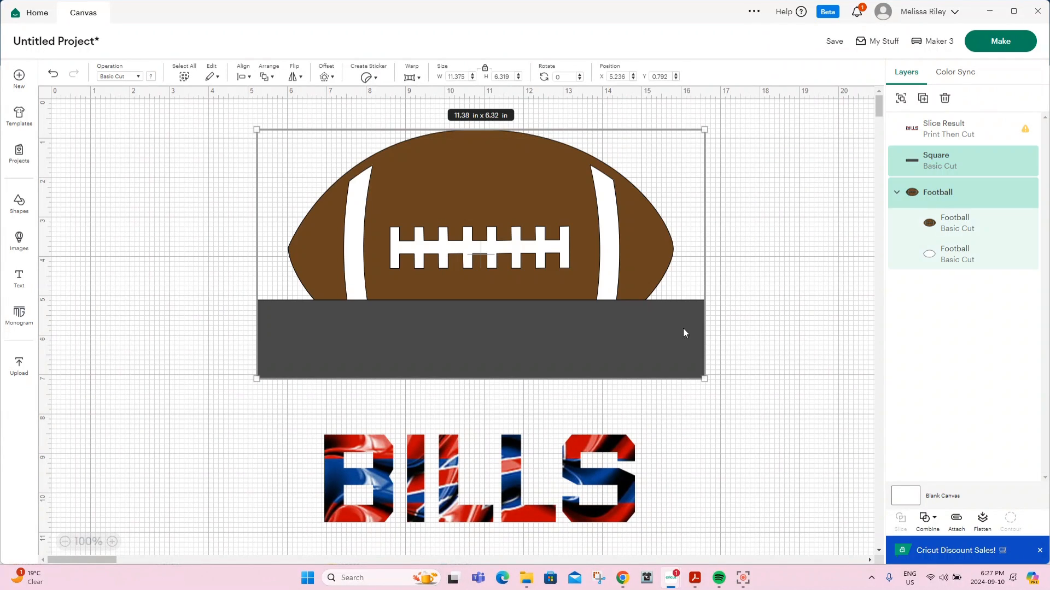
click(242, 76)
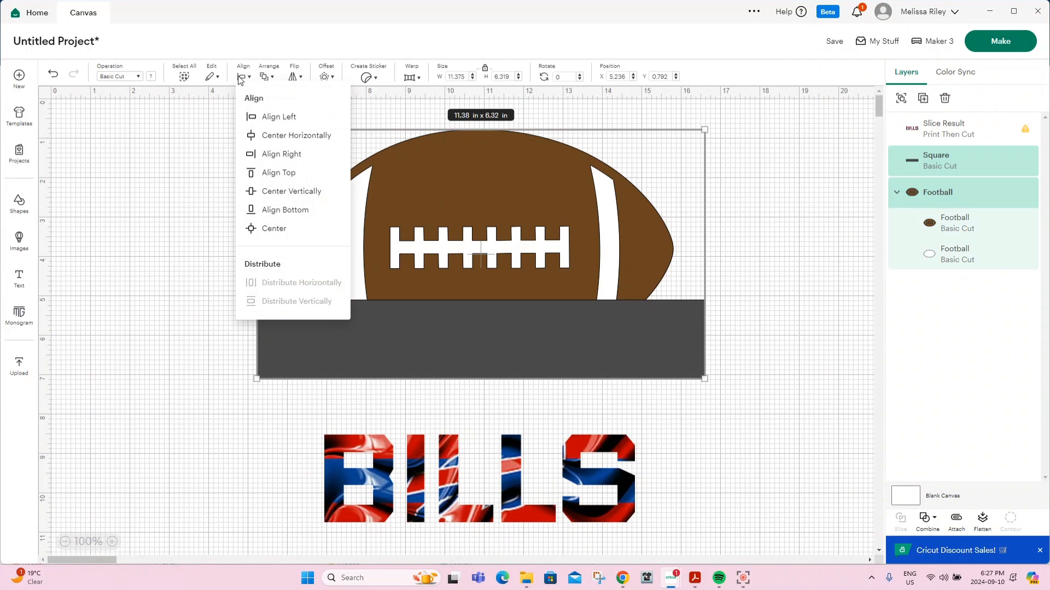
click(273, 136)
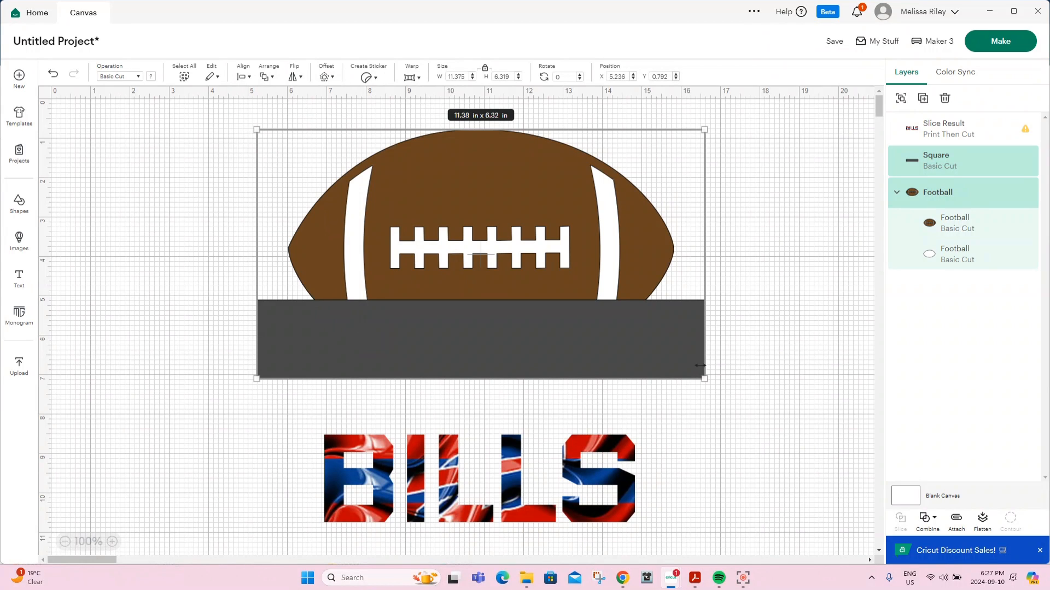
Duplicate the grey rectangle and center the copy exactly over the original
click(914, 164)
click(922, 101)
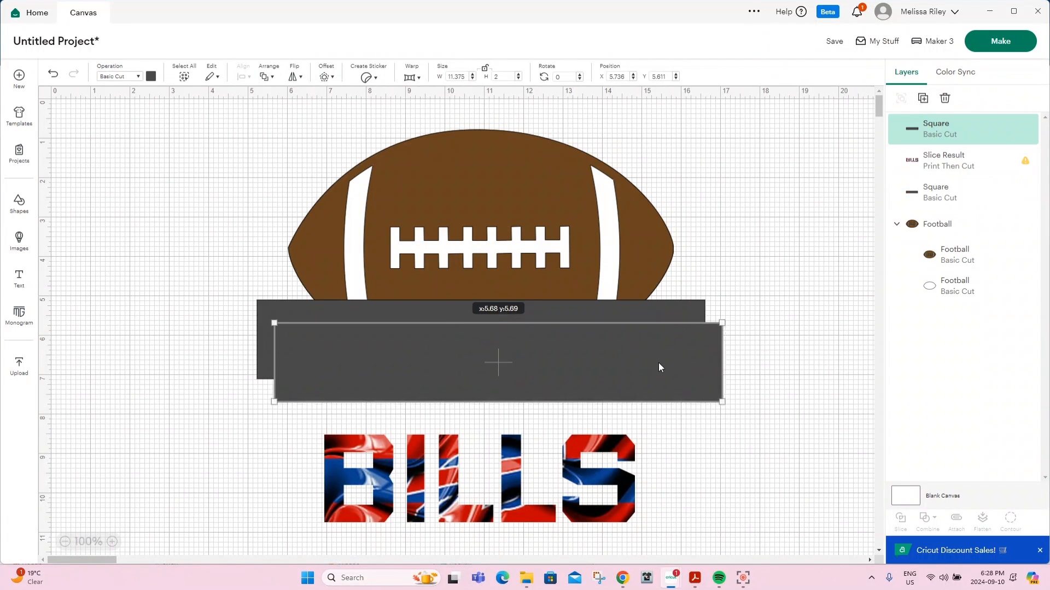
drag(658, 362, 642, 341)
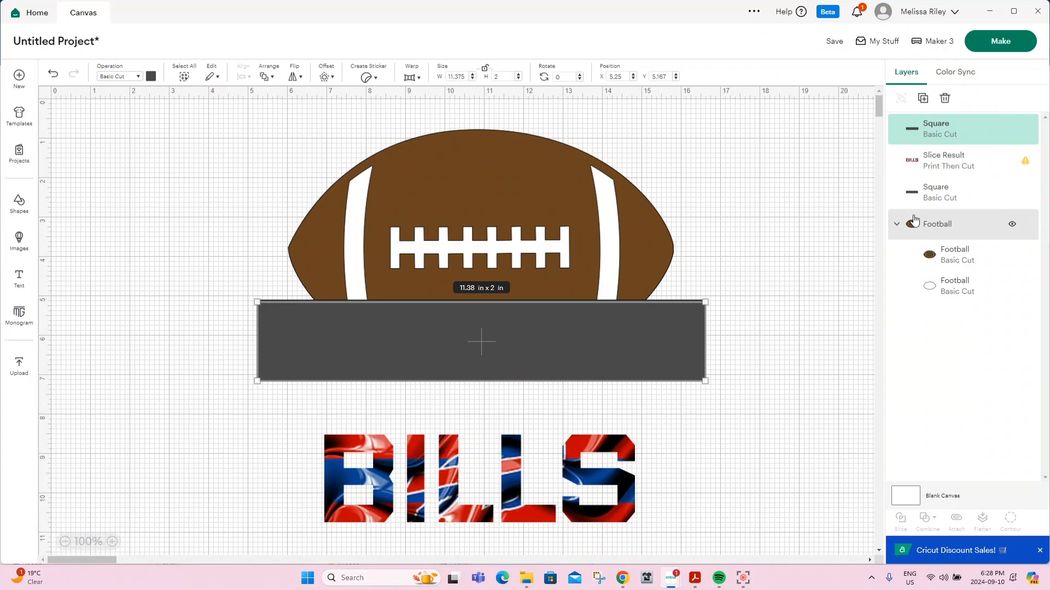
shift+click(937, 191)
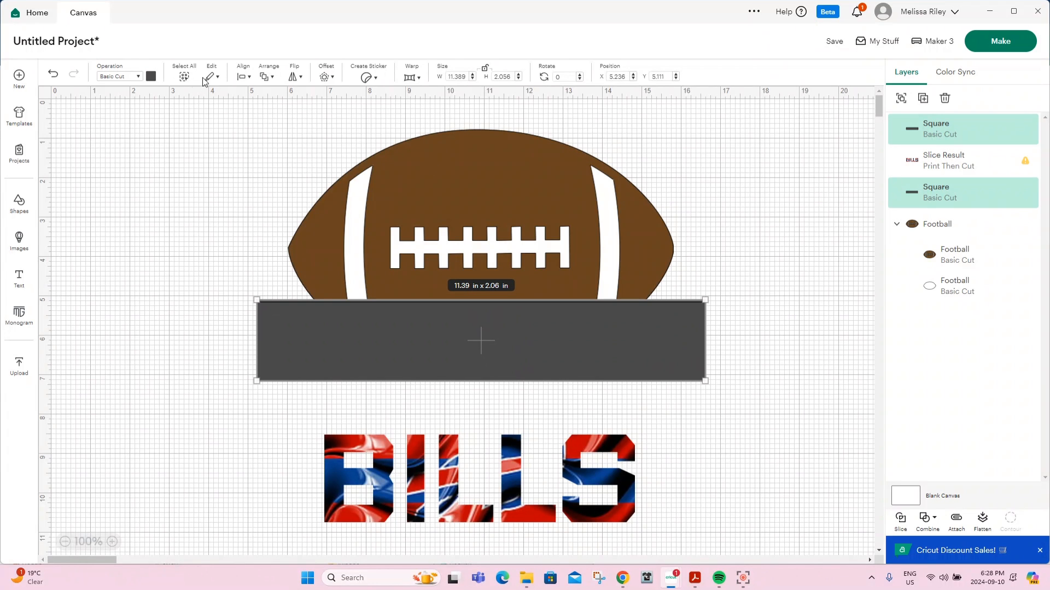
click(241, 76)
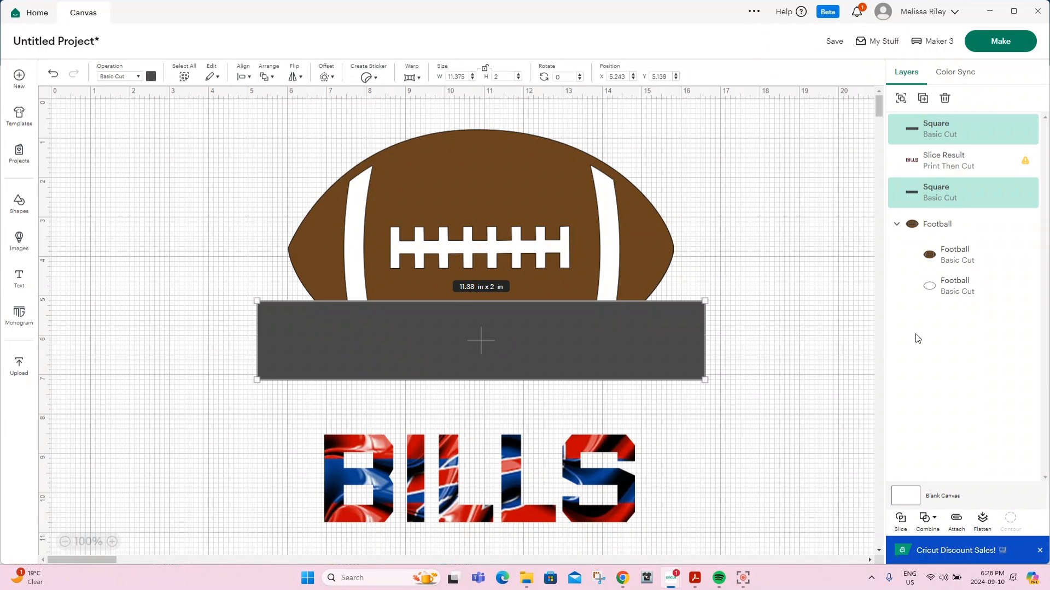
Slice the white football layer with the upper copy of the grey rectangle
click(927, 136)
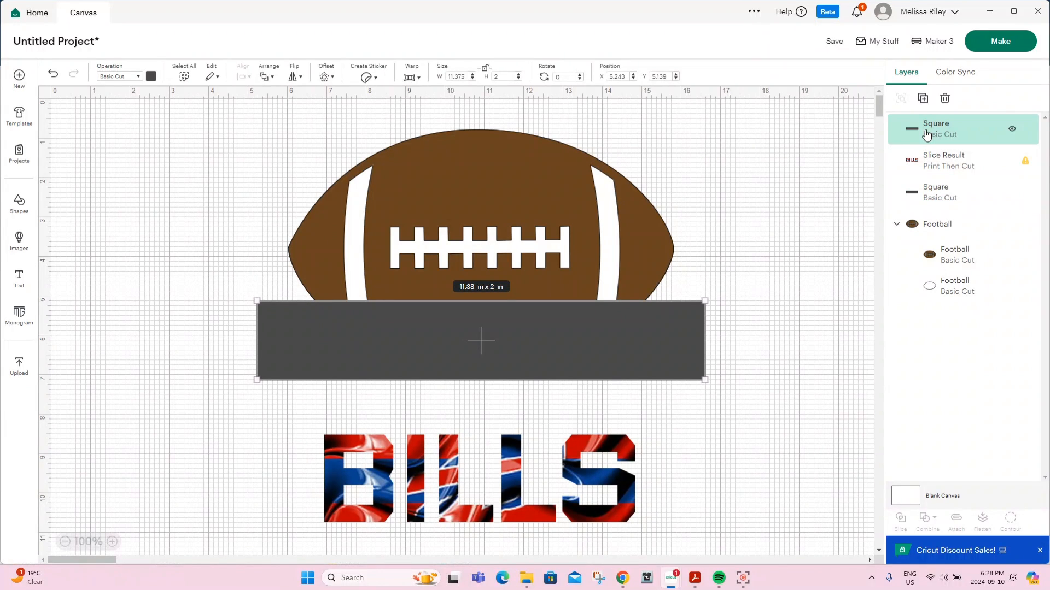
shift+click(940, 293)
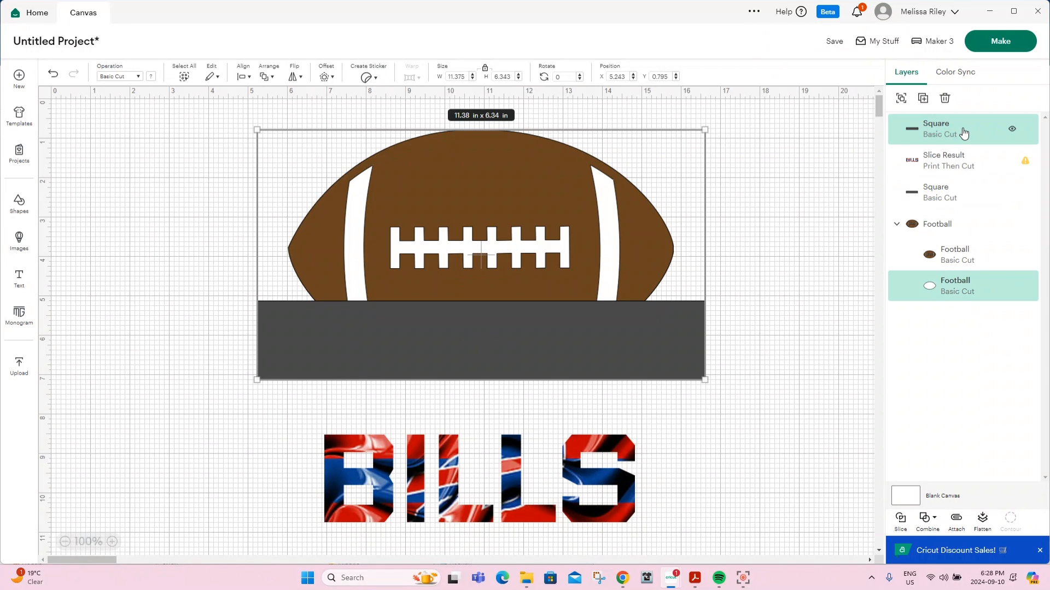
click(932, 138)
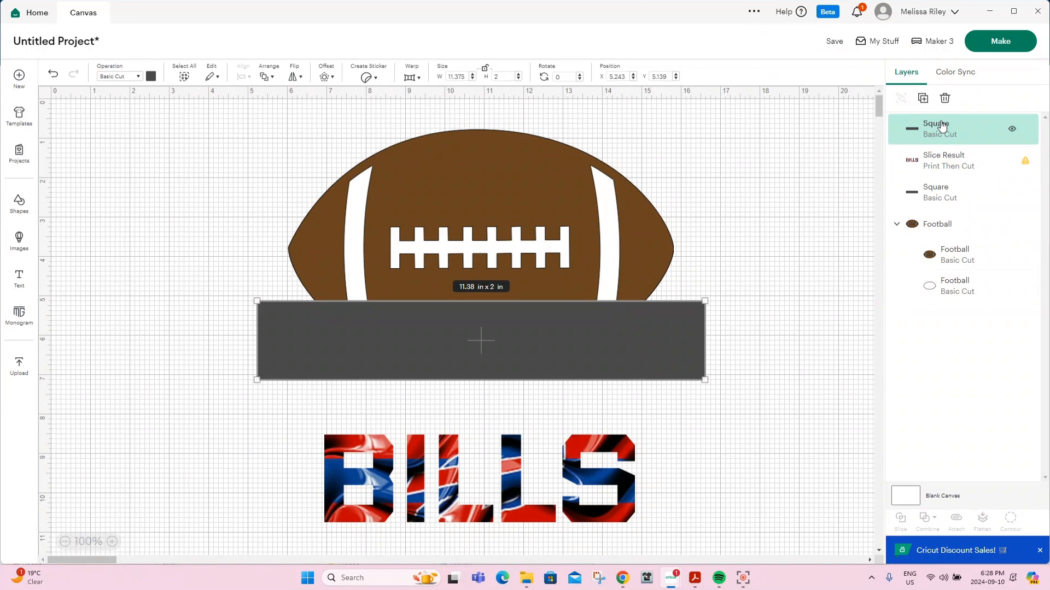
shift+click(955, 294)
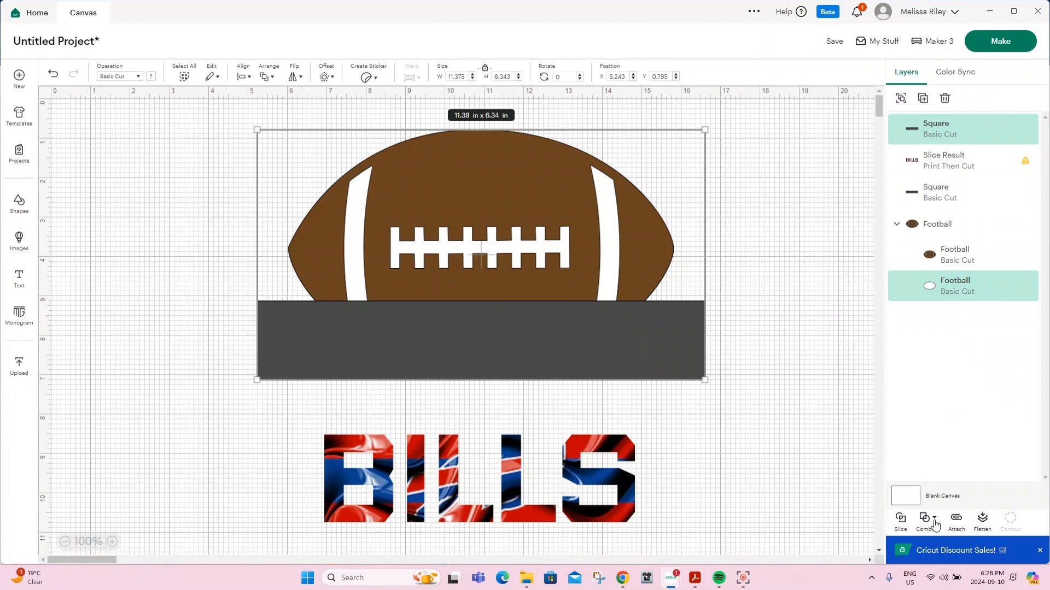
click(901, 520)
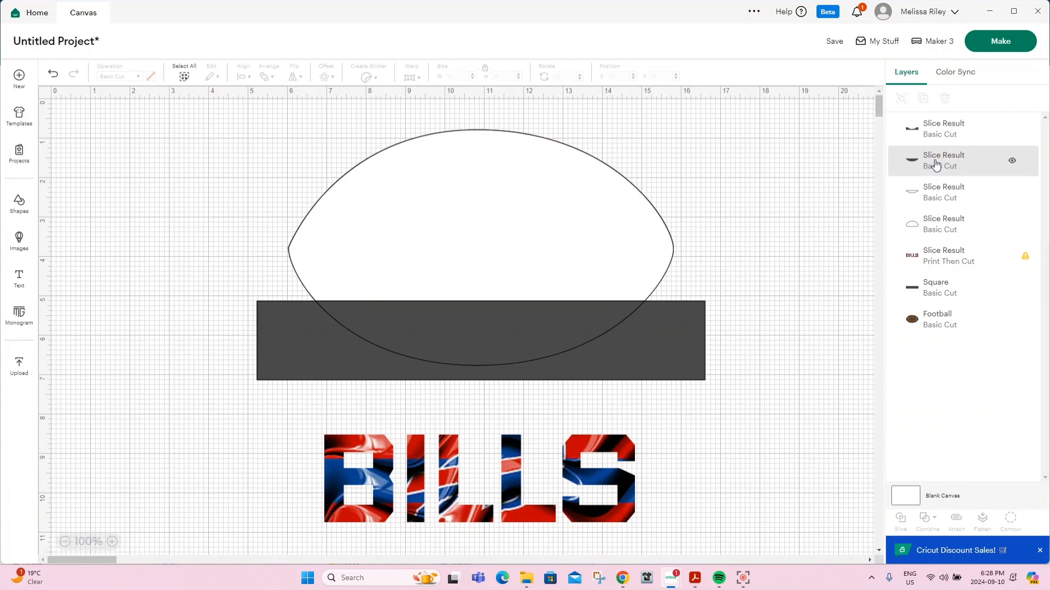
Slice the brown football layer with the remaining grey rectangle
click(933, 297)
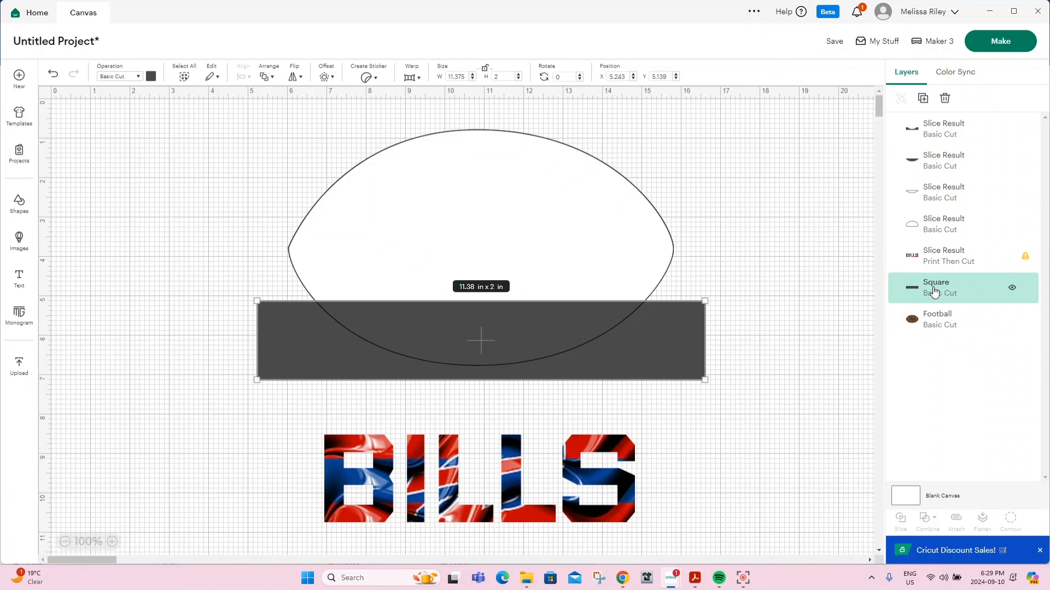
shift+click(934, 323)
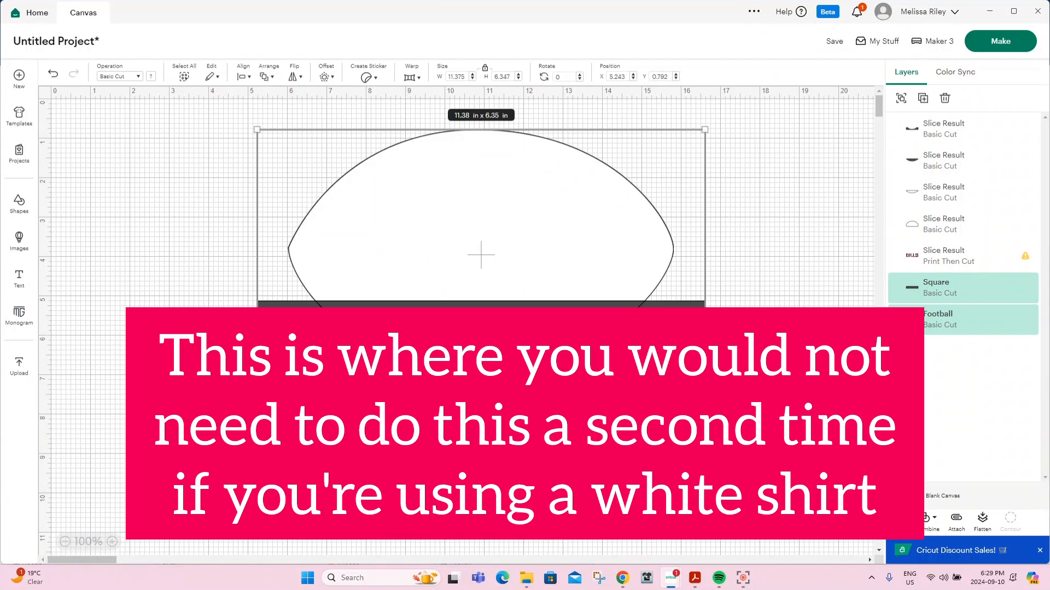
click(900, 521)
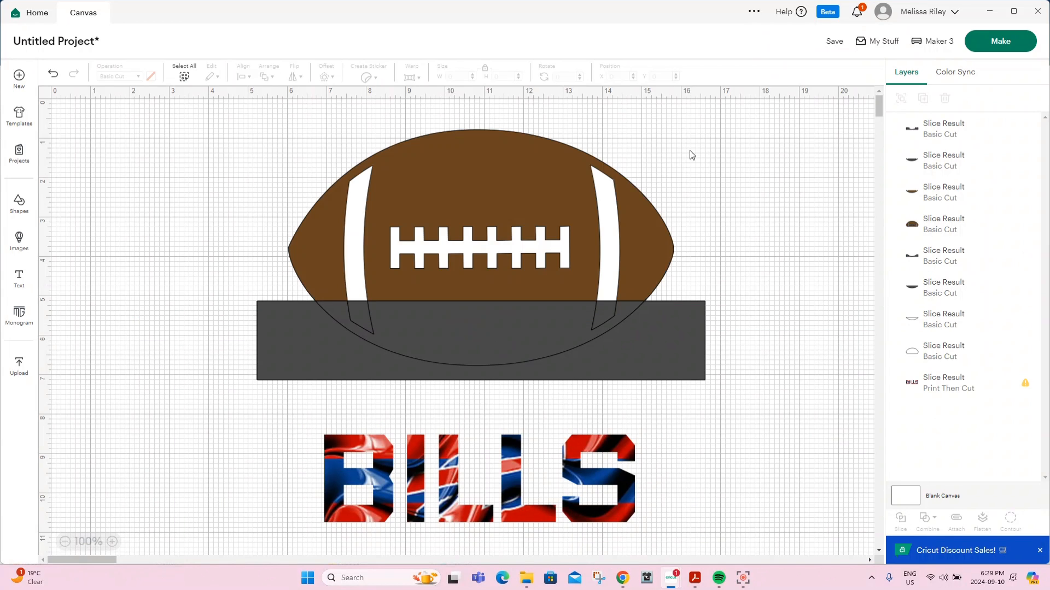
Separate the football's upper part from the slice leftovers, delete the leftover pieces, and move the football back above the BILLS lettering
drag(592, 185, 586, 192)
key(ctrl+z)
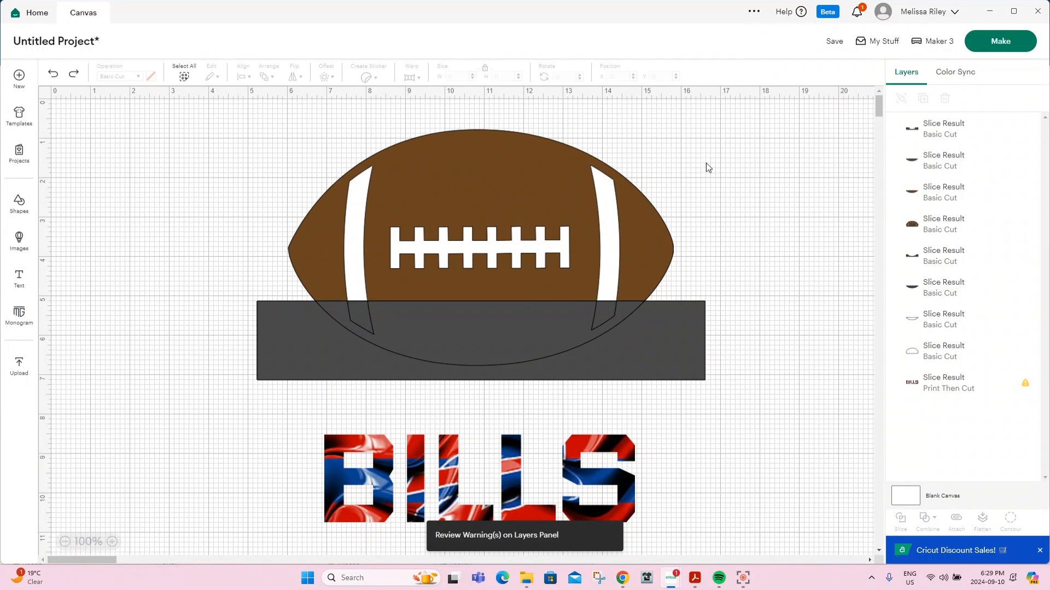
drag(767, 170, 729, 188)
drag(282, 268, 411, 330)
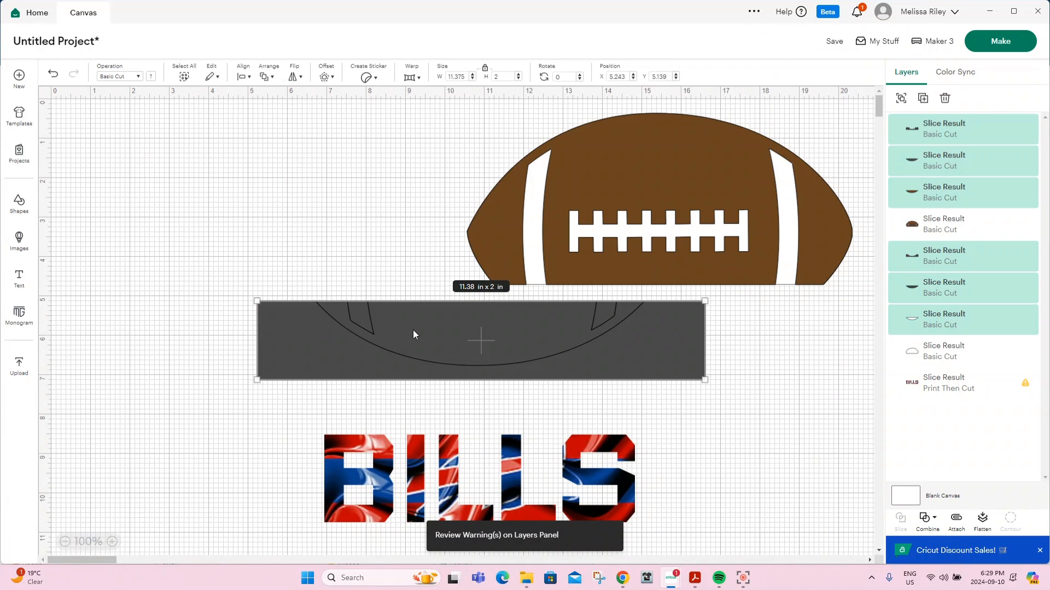
key(Delete)
drag(709, 220, 536, 274)
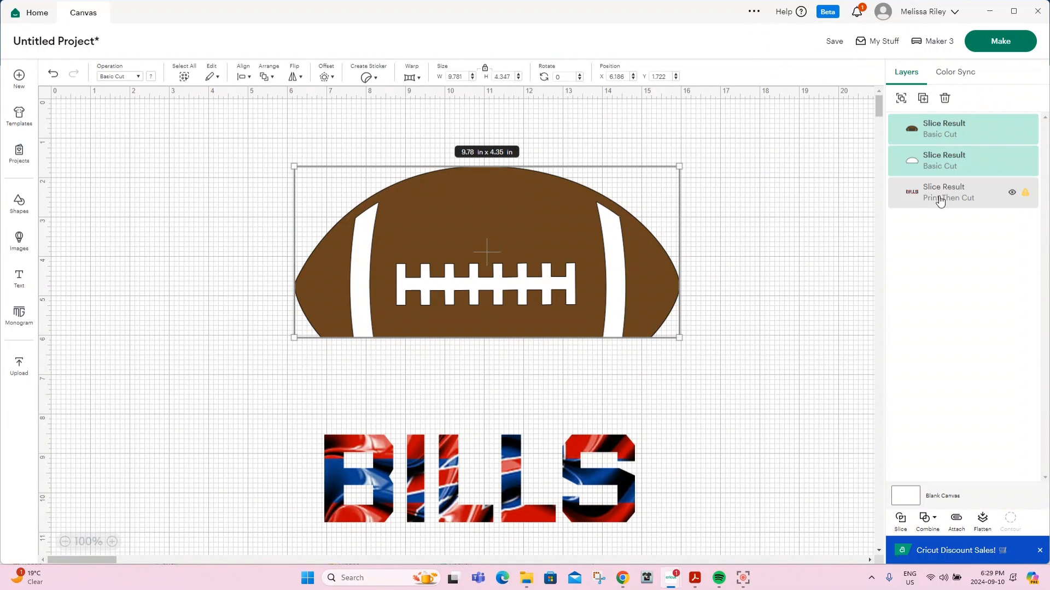
Move the BILLS lettering up over the football's flat lower edge and bring it to the front
drag(592, 483, 596, 369)
right_click(538, 361)
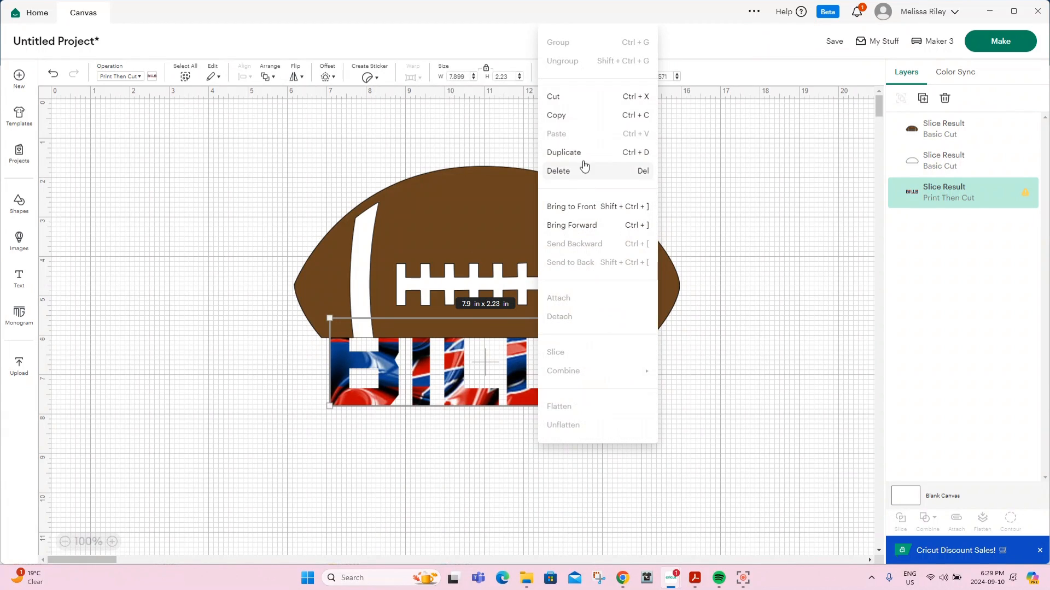
click(571, 207)
mouse_move(527, 385)
mouse_down()
mouse_move(524, 398)
mouse_move(528, 387)
mouse_up()
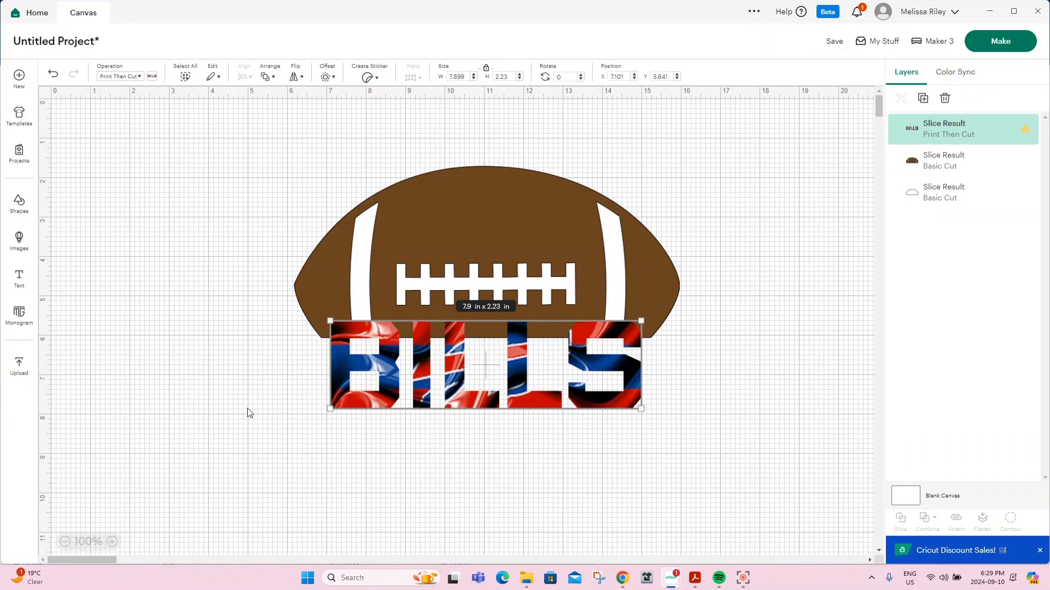
Center the BILLS lettering and both football layers horizontally on each other
drag(720, 475, 255, 117)
click(242, 77)
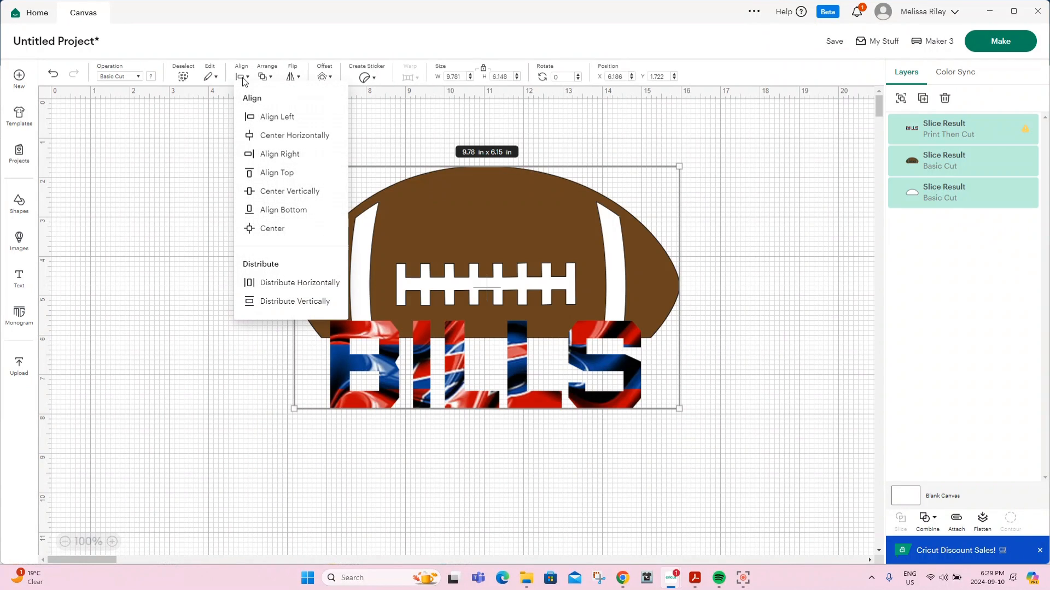
click(263, 283)
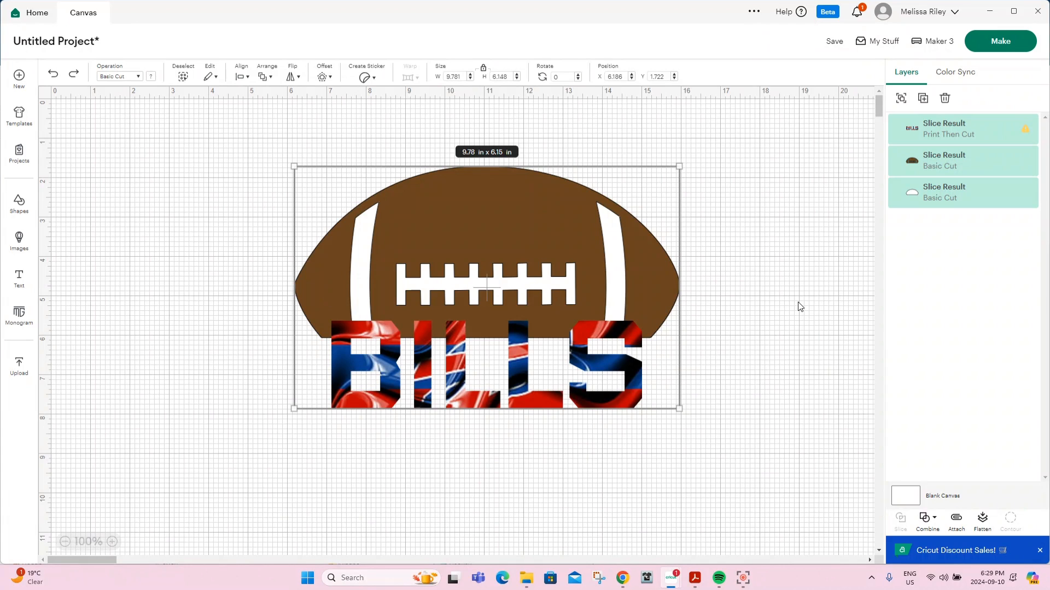
click(798, 411)
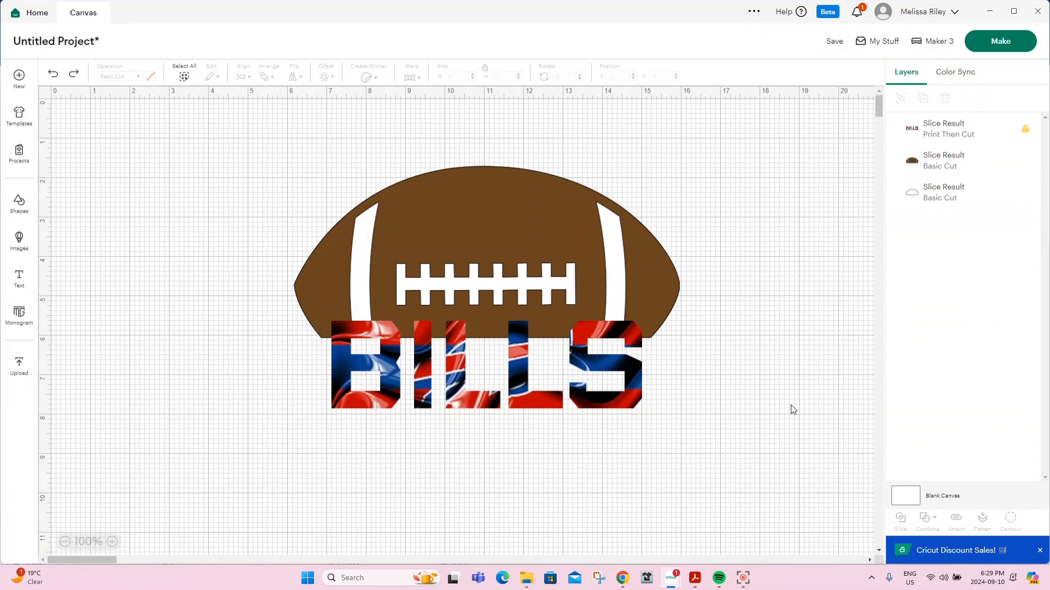
Add an offset of 0.069 in around the BILLS lettering
click(933, 131)
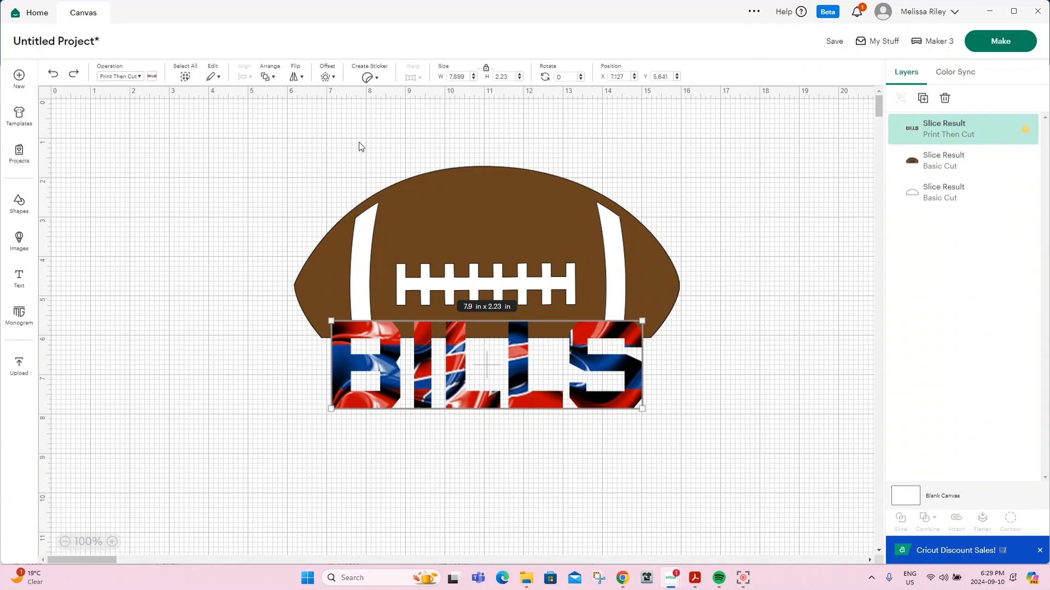
click(333, 78)
drag(338, 128, 331, 132)
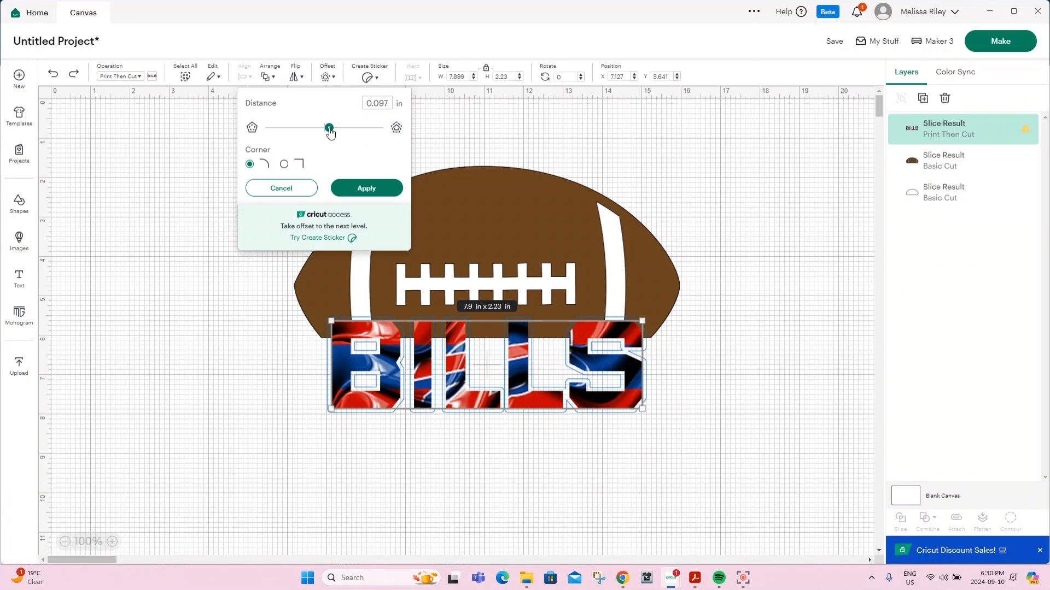
drag(329, 133, 327, 133)
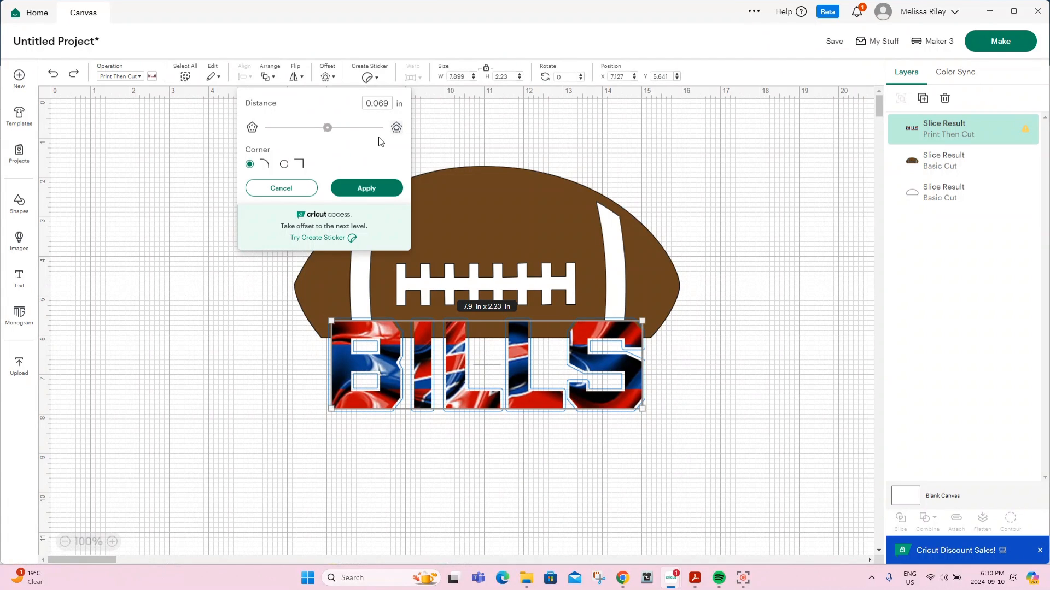
click(366, 189)
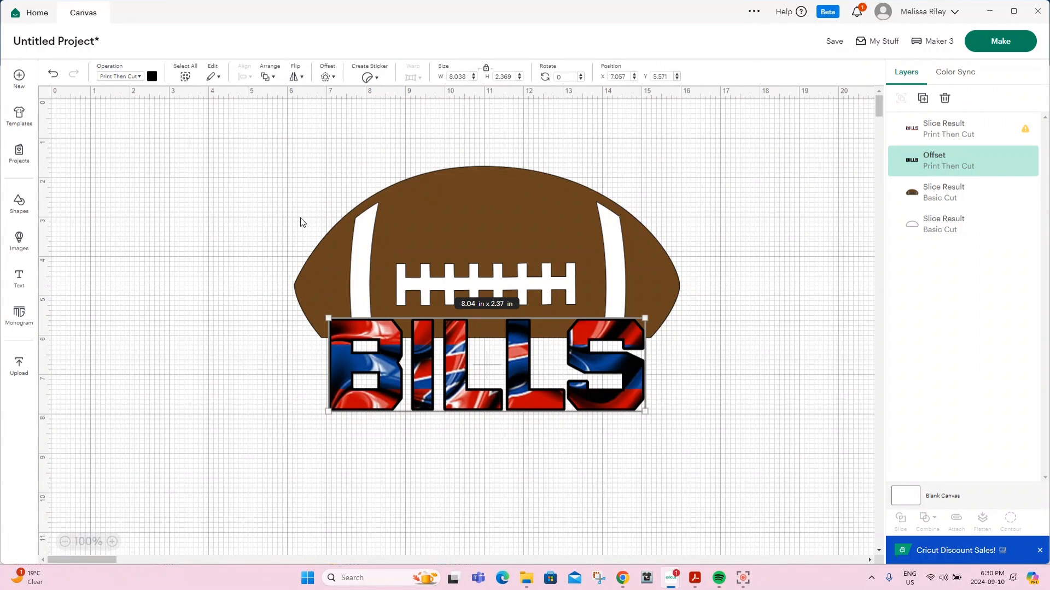
Duplicate the black BILLS offset and center the copy exactly over the original offset
click(929, 100)
drag(624, 413, 605, 392)
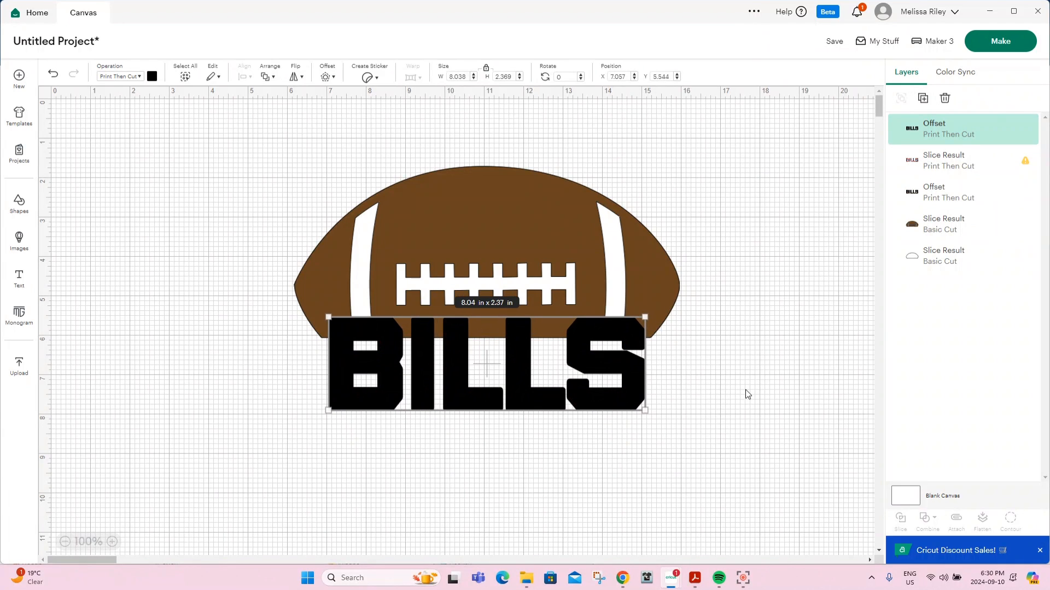
shift+click(939, 201)
click(245, 77)
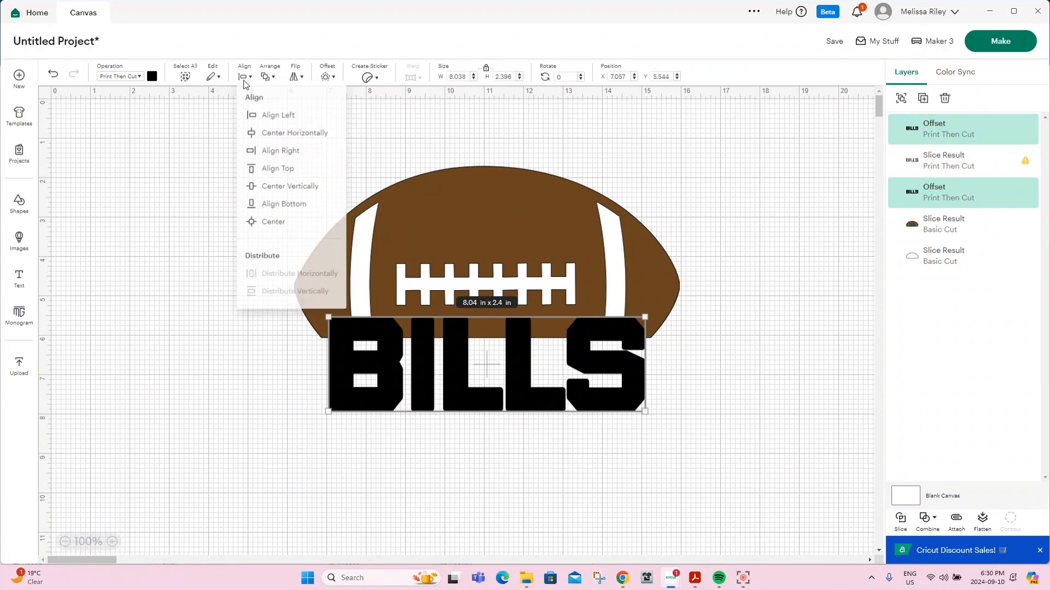
click(263, 229)
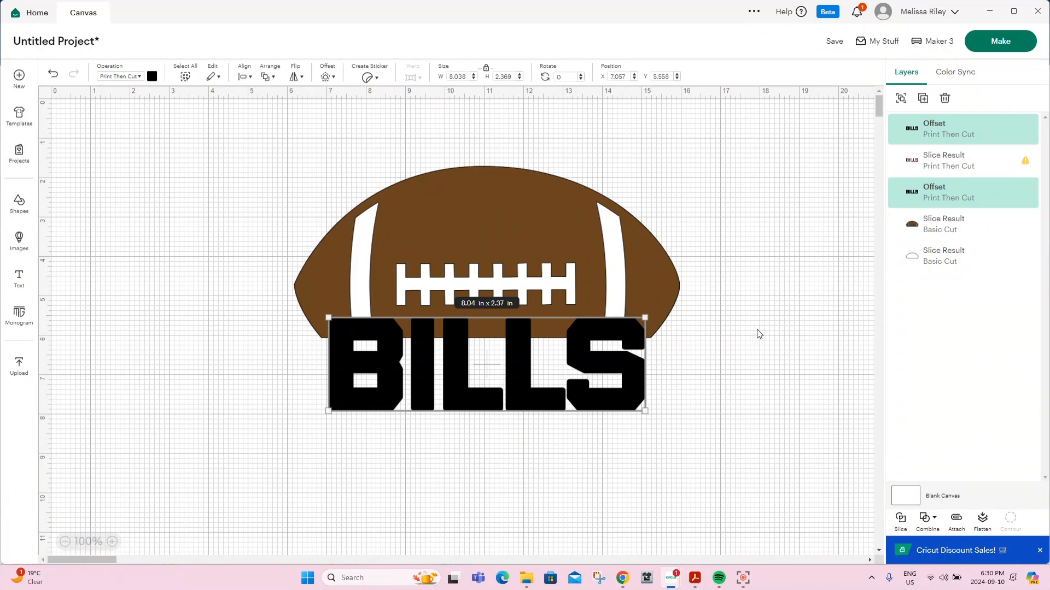
Slice the white football layer with the upper copy of the black BILLS offset
click(959, 133)
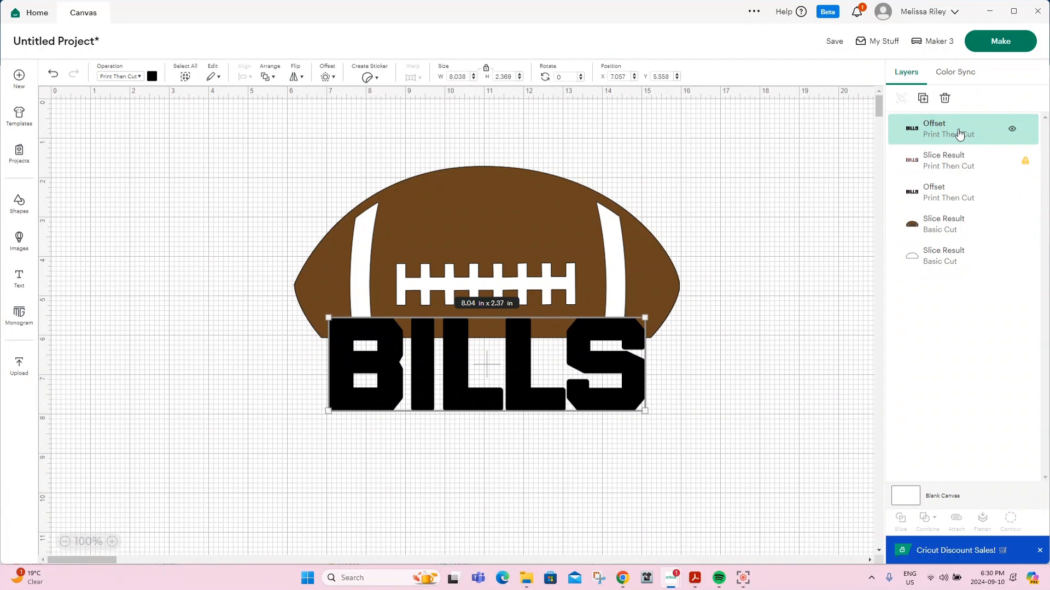
shift+click(943, 226)
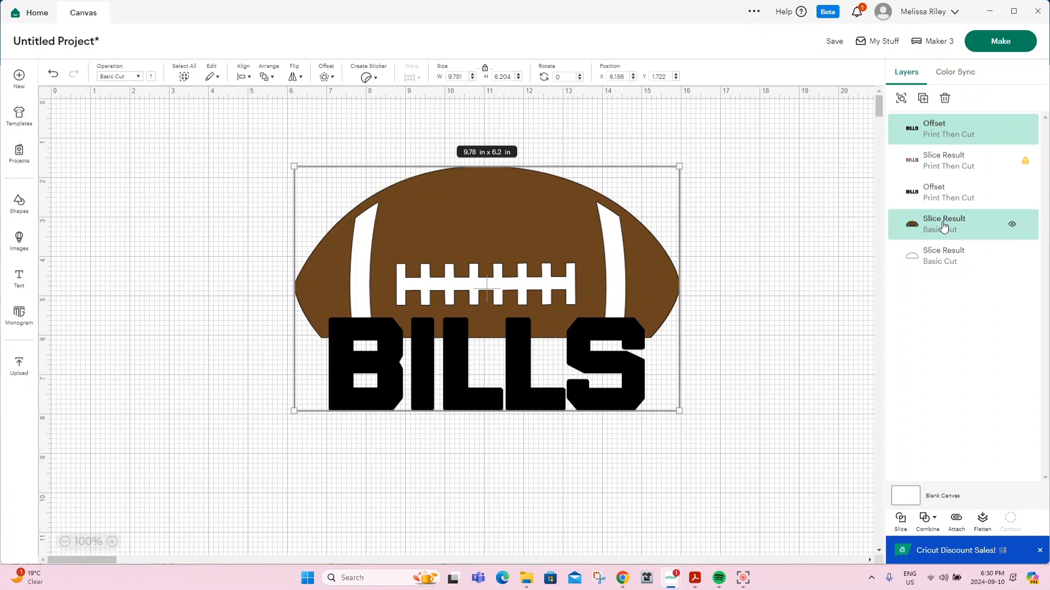
click(946, 137)
shift+click(939, 257)
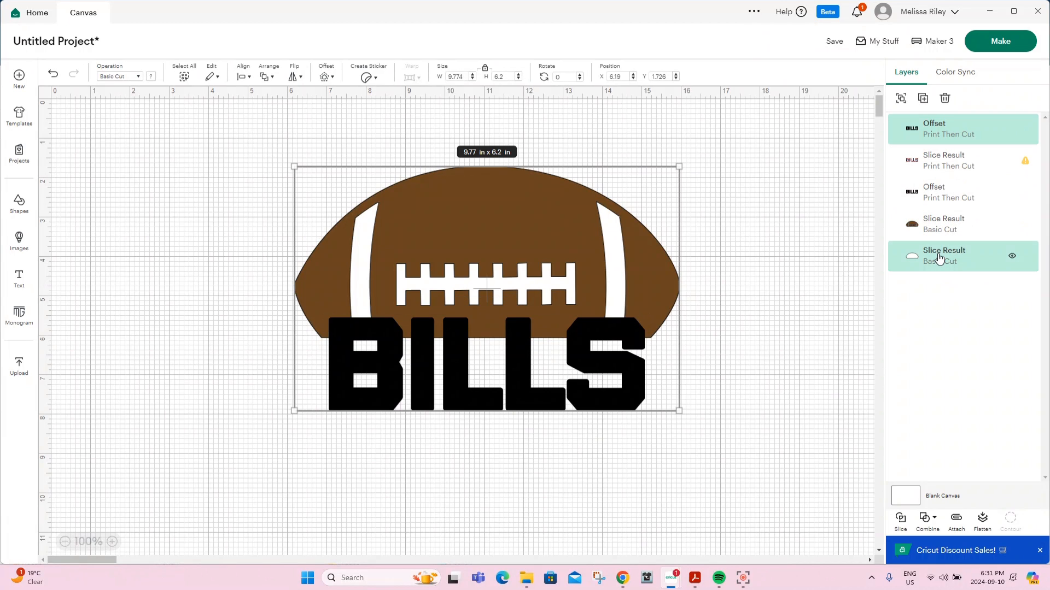
click(900, 520)
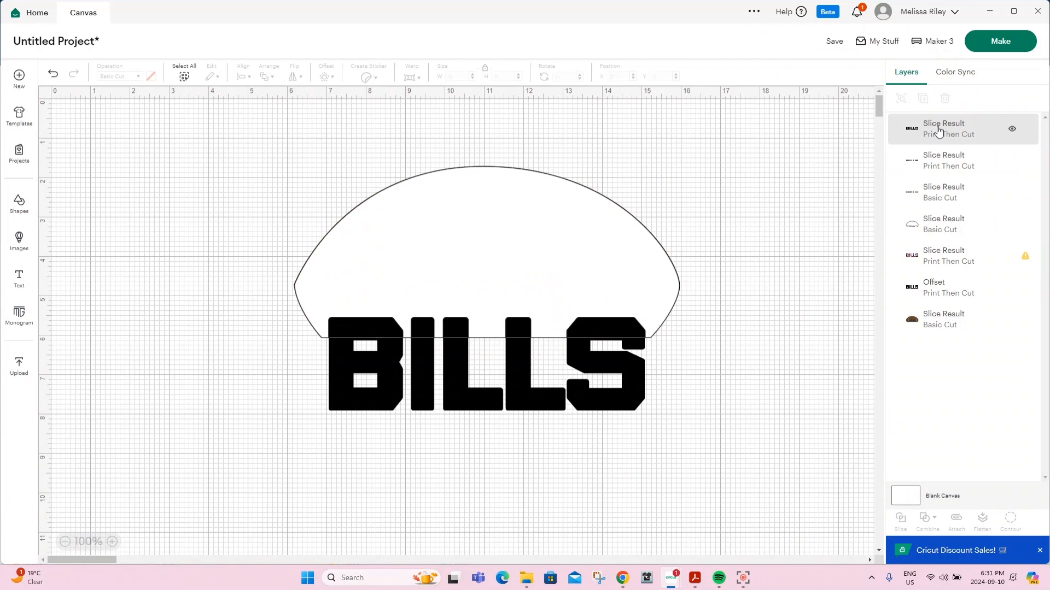
Slice the brown football layer with the remaining black BILLS offset
click(937, 288)
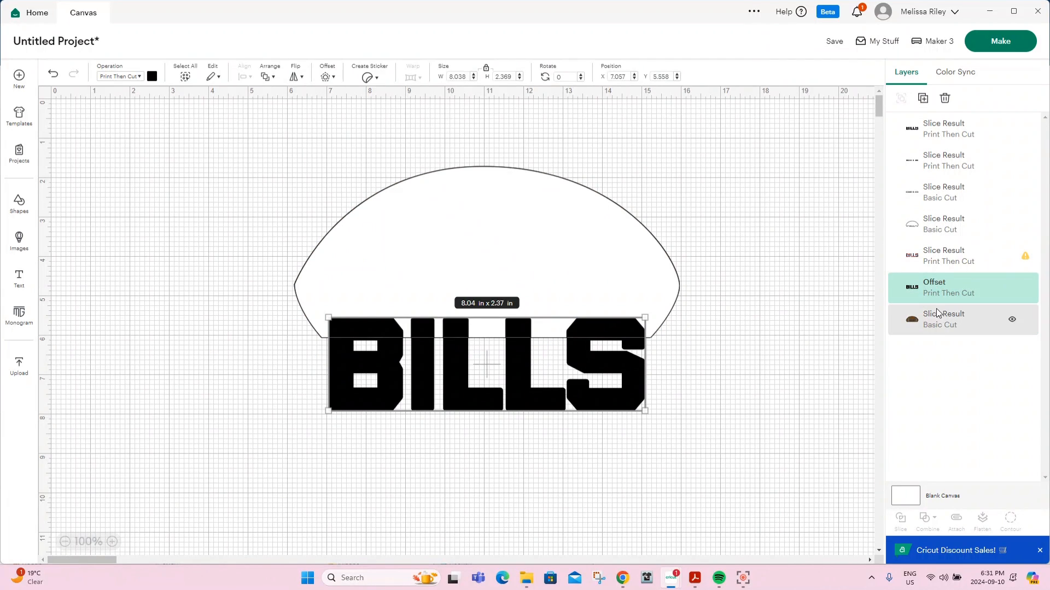
shift+click(937, 322)
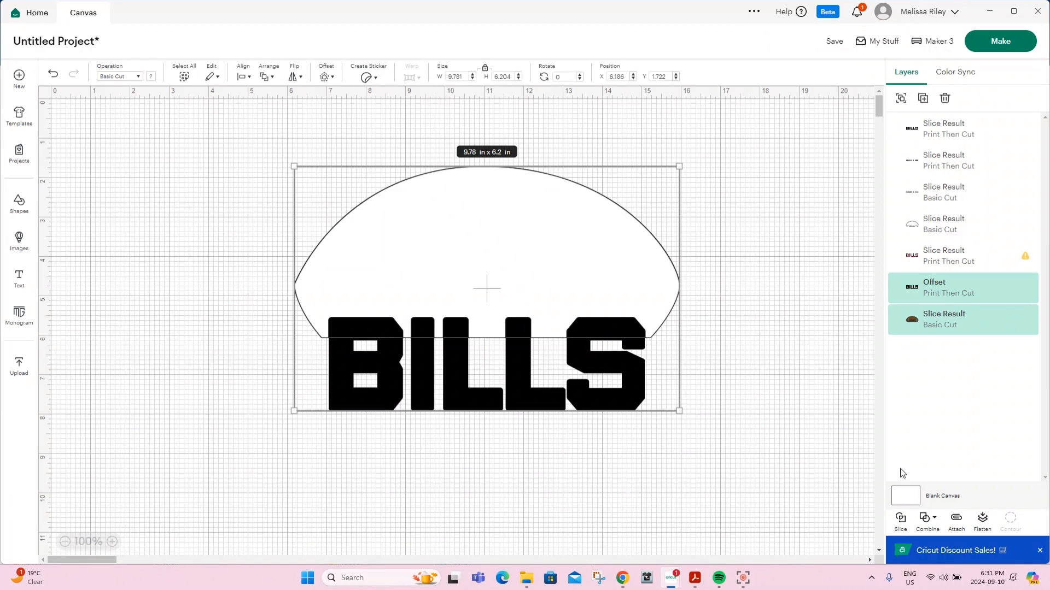
click(901, 519)
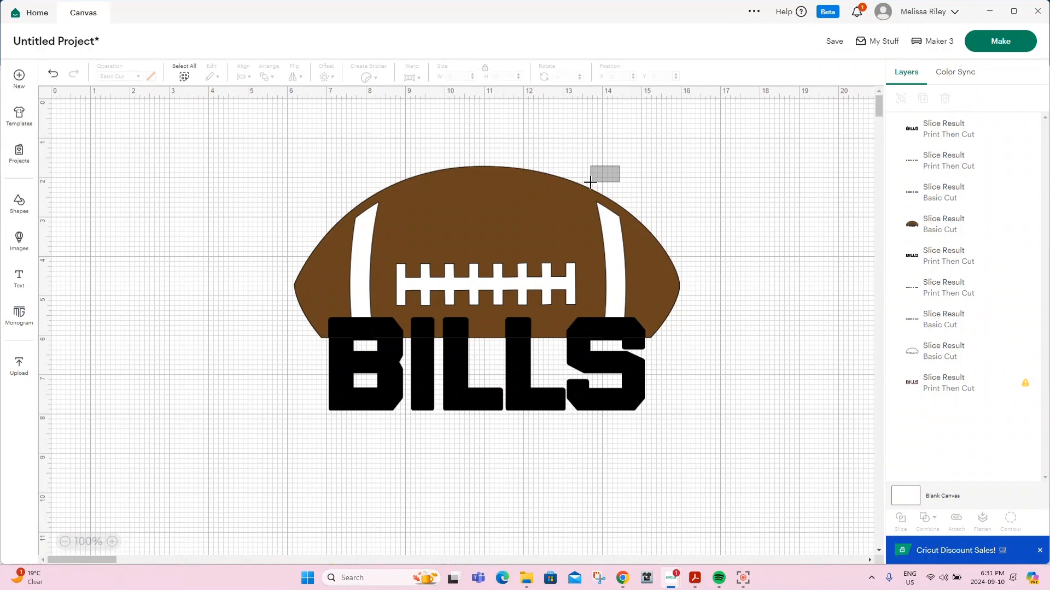
Separate the football and the leftover slice pieces from the BILLS lettering, and delete all the leftover pieces
drag(578, 201, 698, 160)
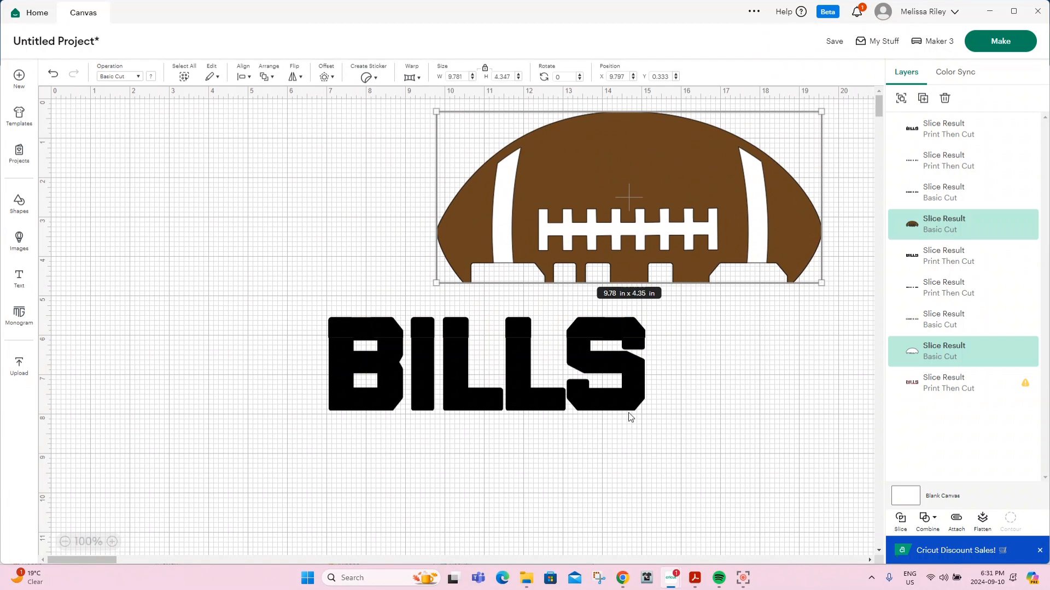
drag(629, 407, 610, 438)
drag(607, 329, 571, 502)
drag(586, 329, 570, 539)
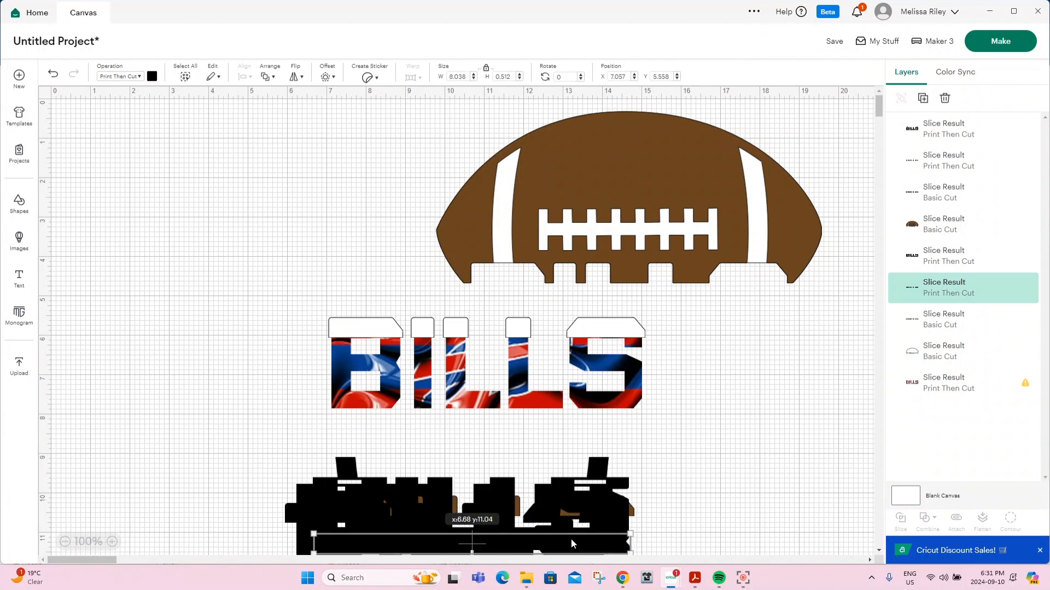
drag(602, 330, 582, 516)
drag(645, 447, 257, 555)
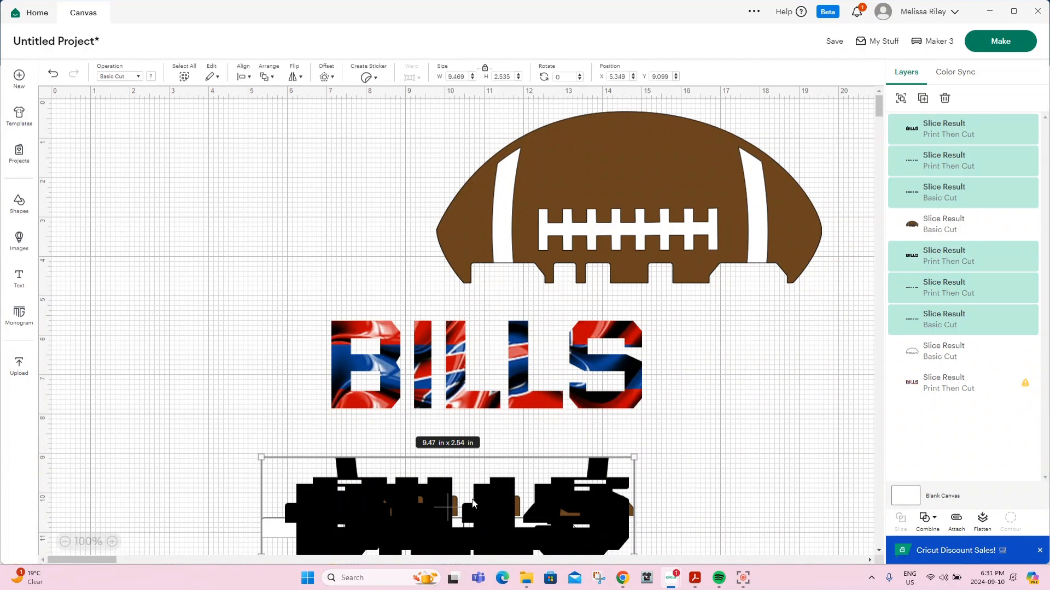
key(Delete)
Move both football layers back so their cut-out lower edge fits around the wallpaper-filled BILLS lettering
drag(801, 119, 678, 175)
key(ctrl+z)
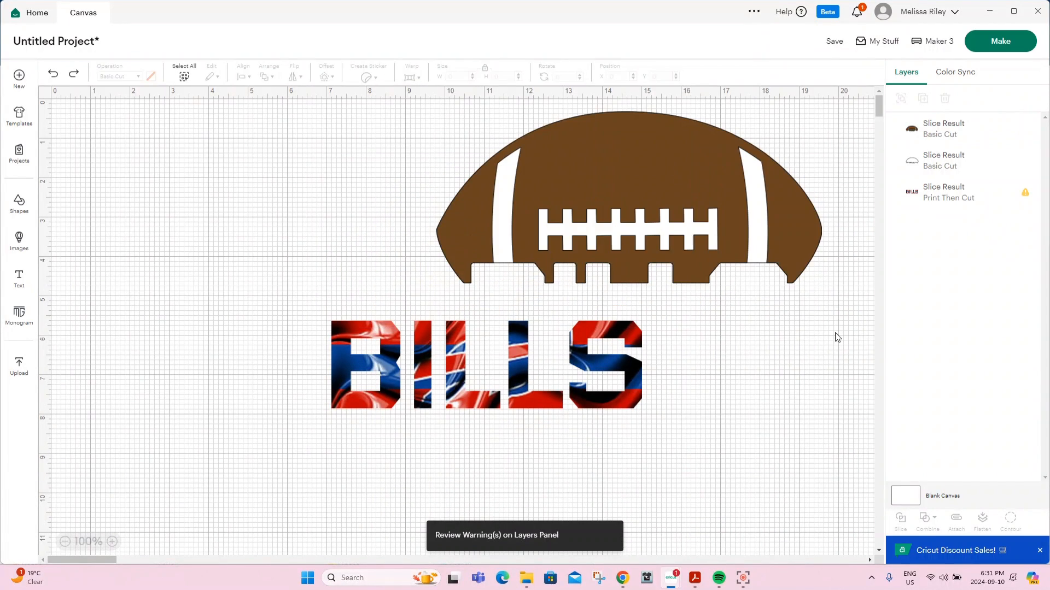
drag(727, 222, 583, 265)
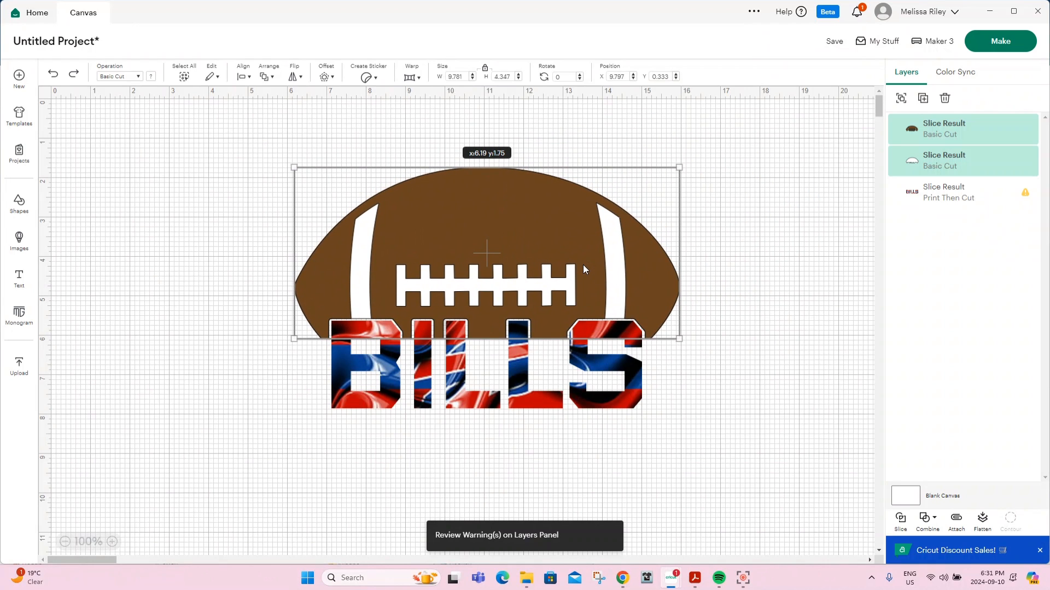
click(742, 456)
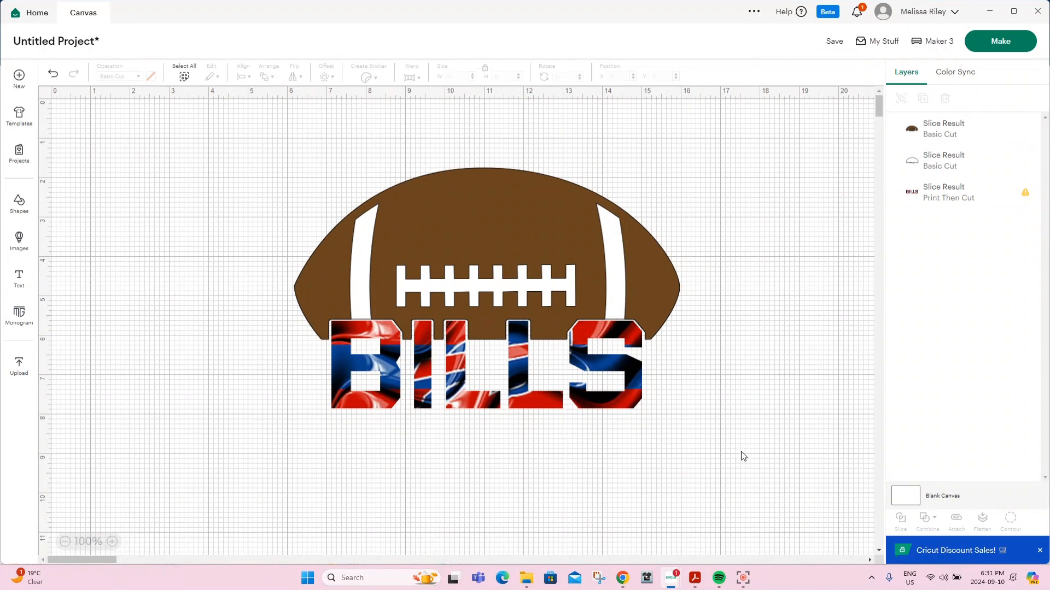
drag(619, 396, 621, 395)
click(652, 394)
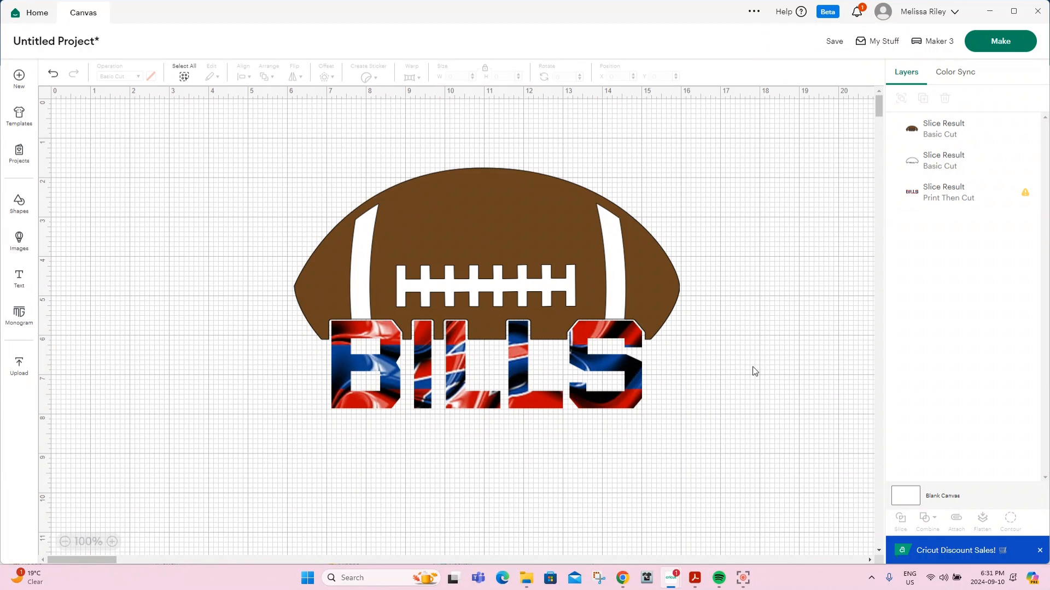
Add the text "I'm in", place it at the football's upper-left edge and colour it blue
click(19, 280)
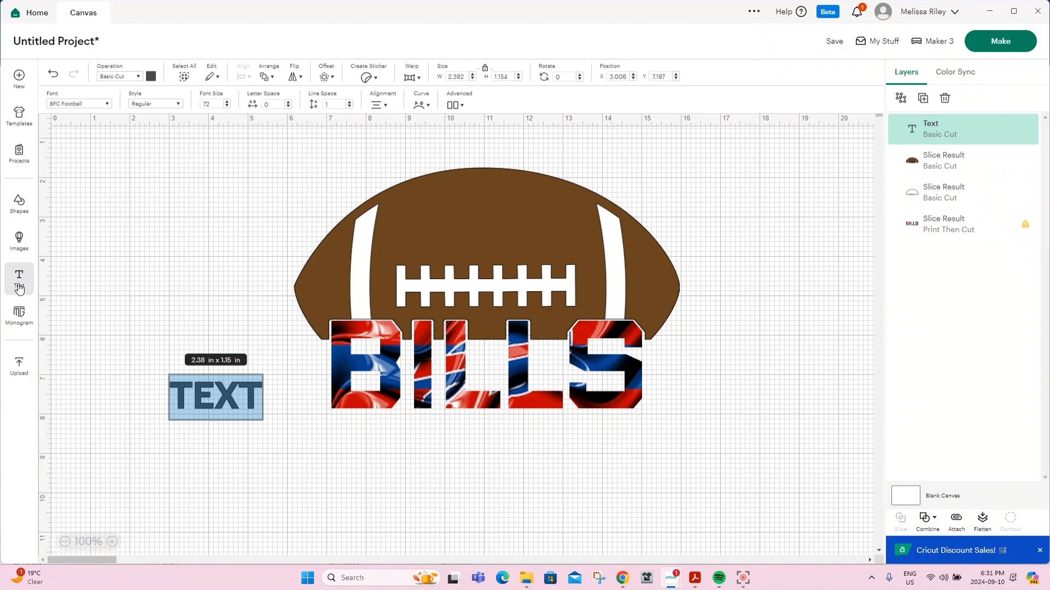
text(I'm in)
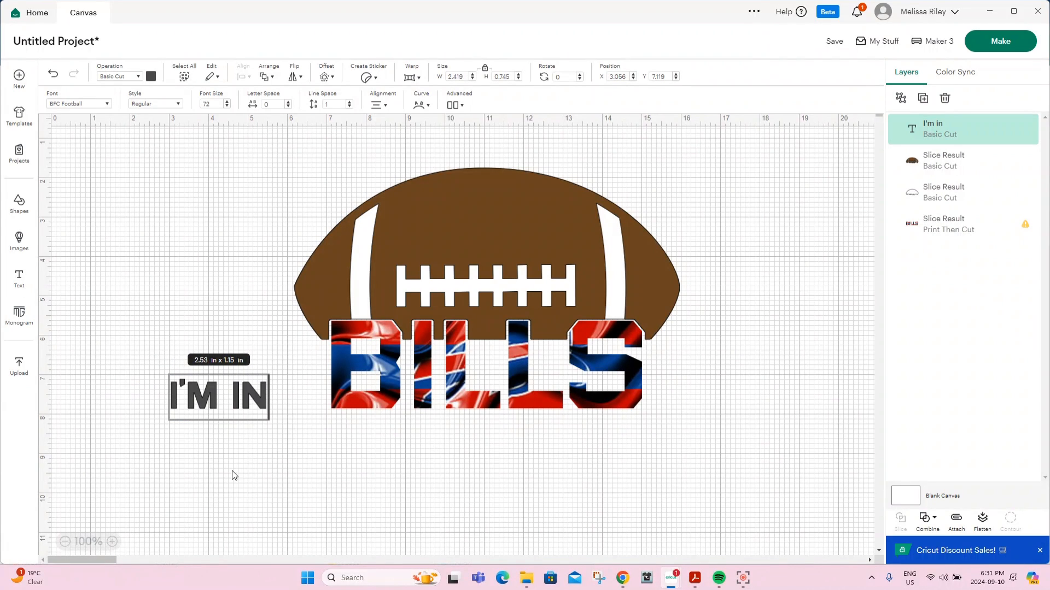
drag(232, 407, 379, 195)
click(150, 77)
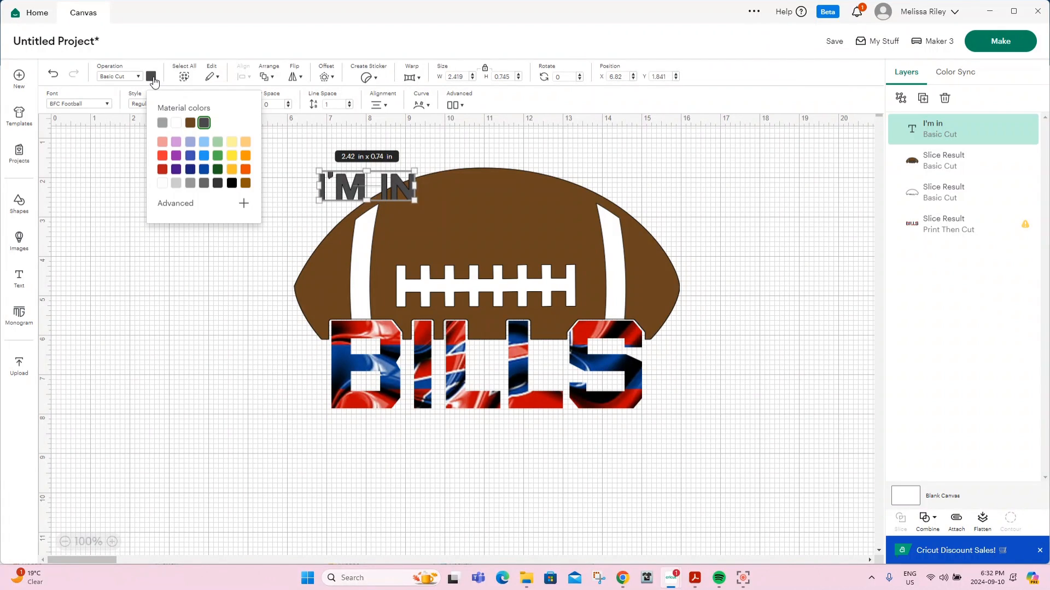
click(204, 170)
Rotate the "I'm in" text to about 329.69° along the football's upper-left edge and set its curve to 39
drag(418, 208, 435, 160)
click(430, 106)
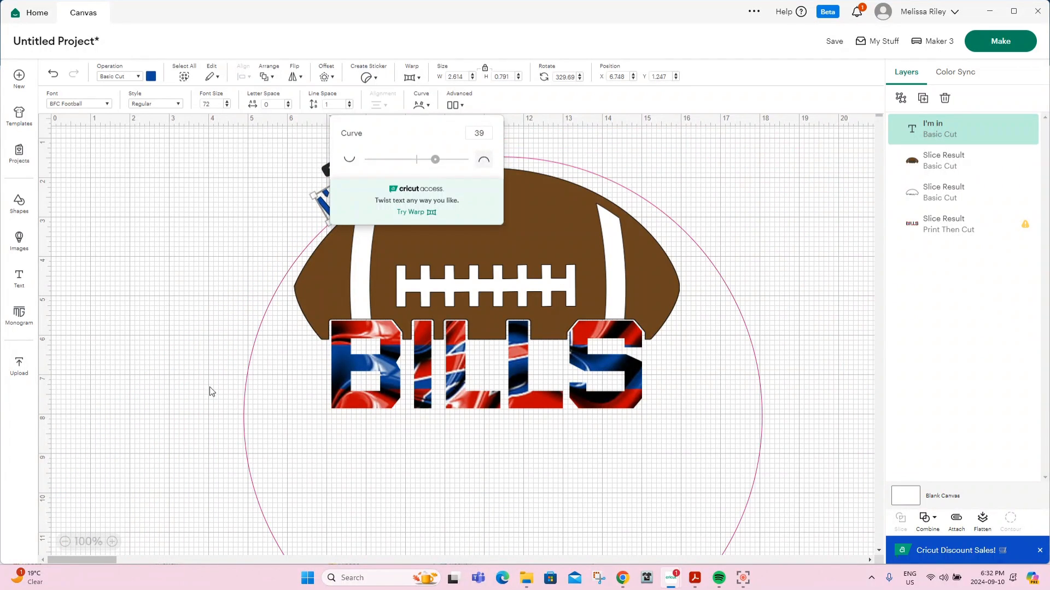
click(208, 386)
Move the whole design about 2.5 in lower on the canvas
drag(292, 144, 680, 465)
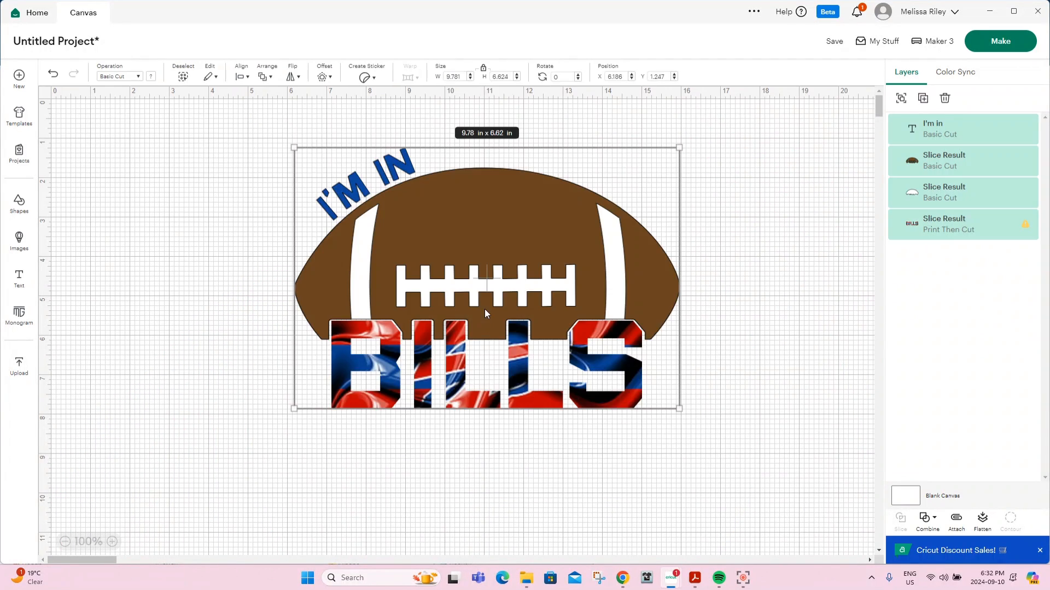
drag(485, 310, 483, 411)
click(206, 345)
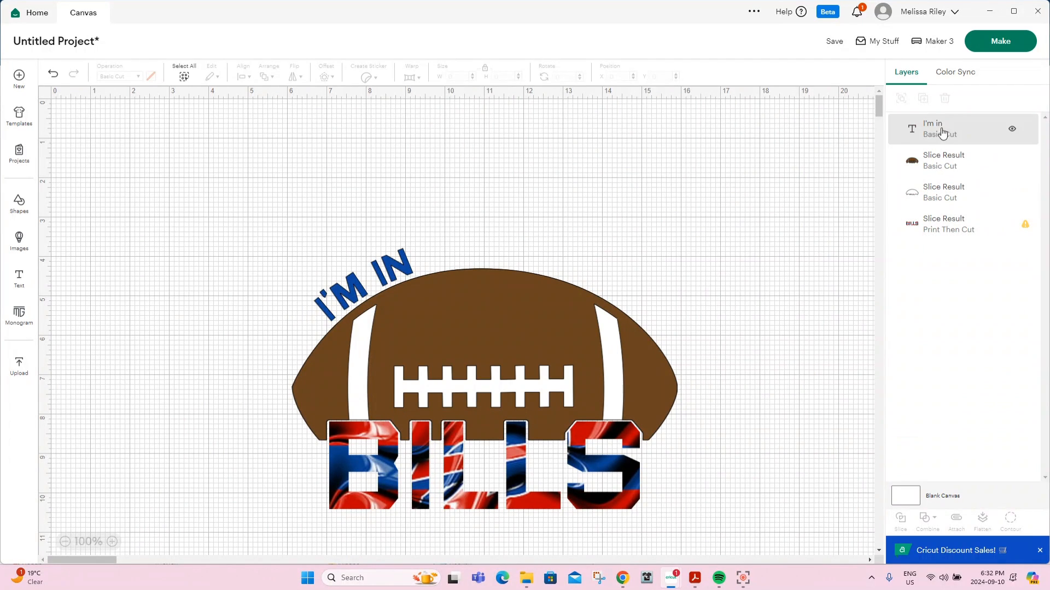
Set the curve of the "I'm in" text to 47 and move the whole design back up the canvas
click(929, 129)
click(428, 107)
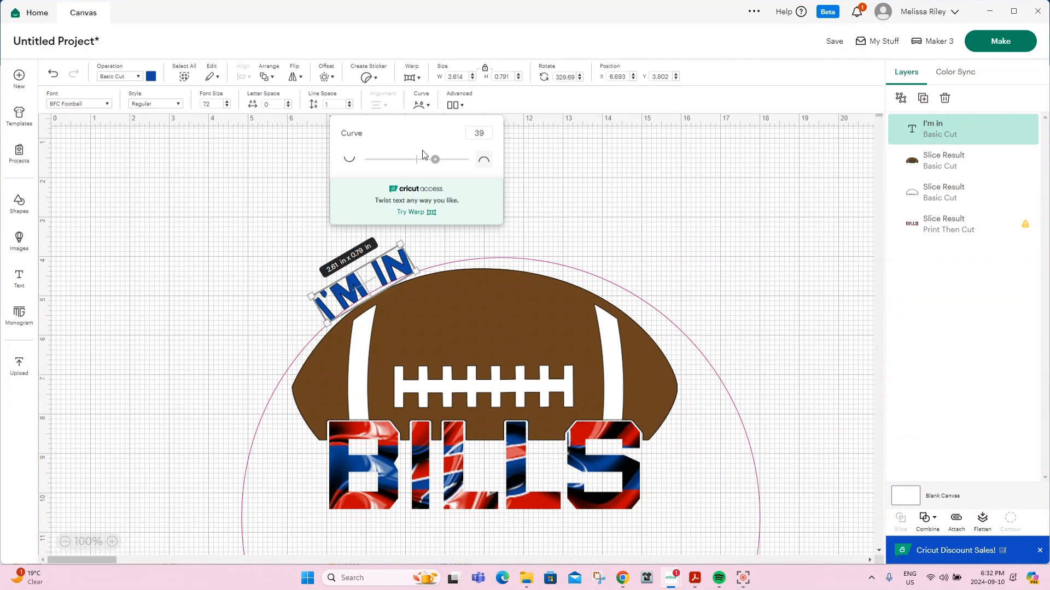
drag(431, 163, 440, 164)
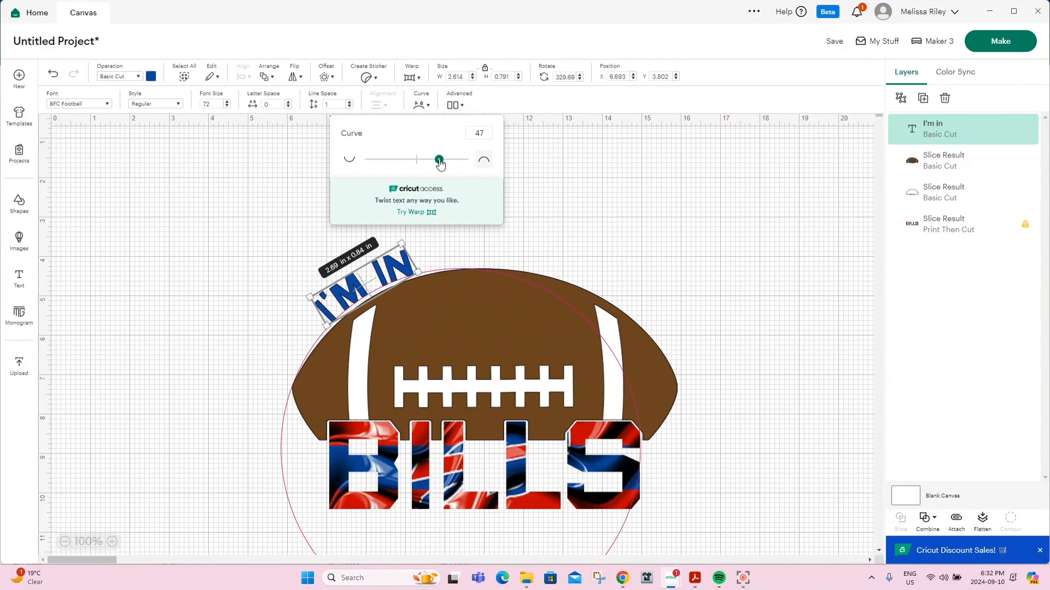
click(677, 216)
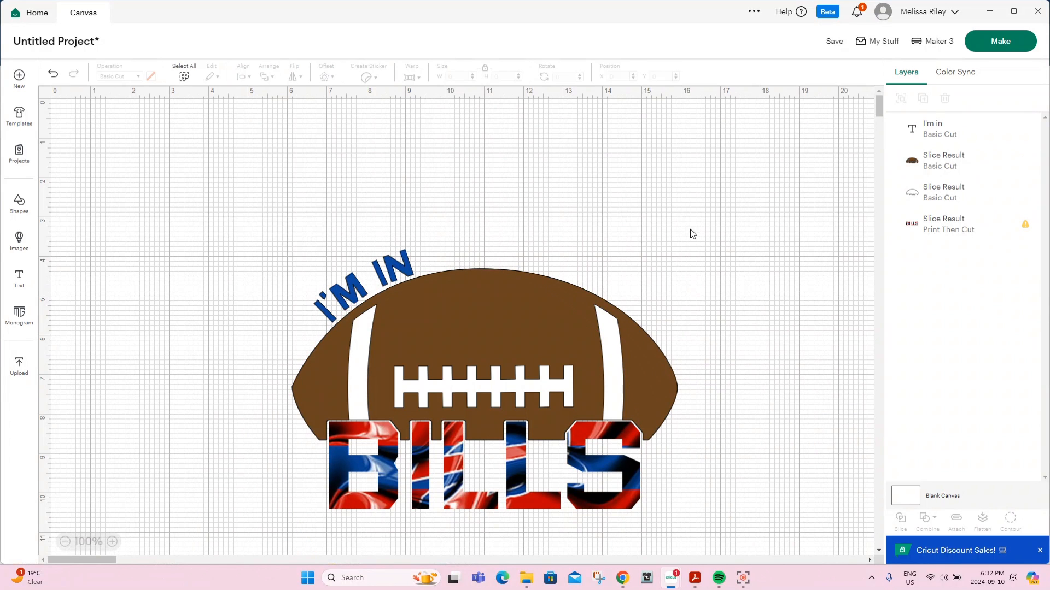
drag(745, 495, 230, 245)
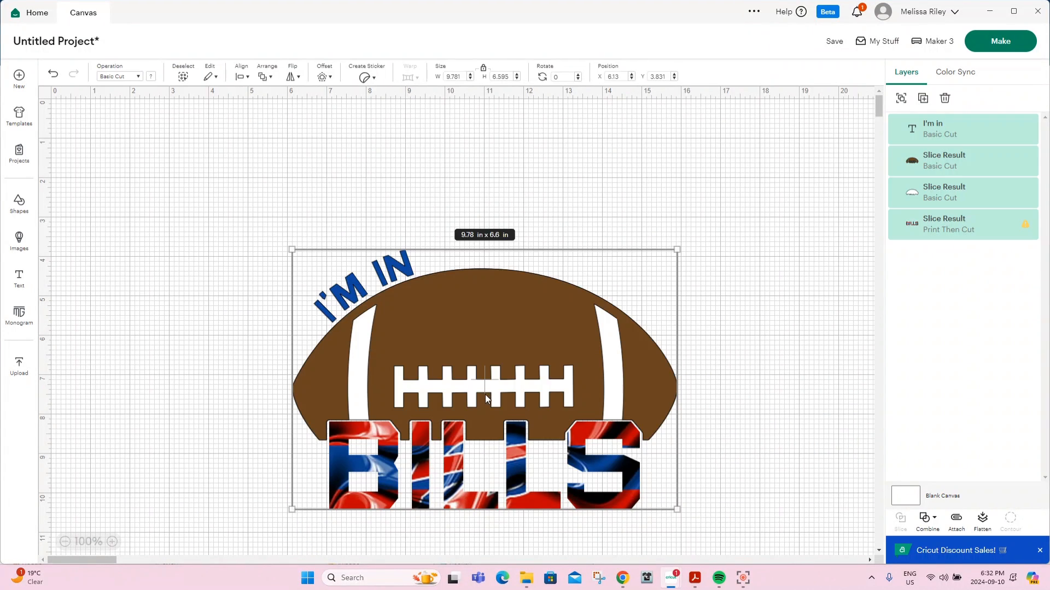
drag(485, 396, 484, 300)
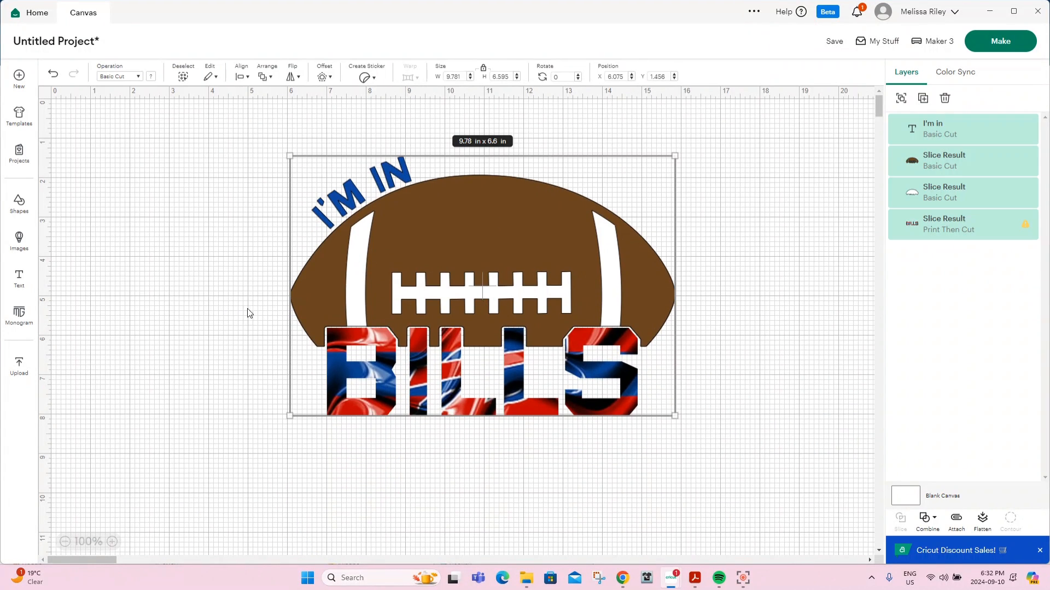
Add the text "mafia" and colour it red
click(17, 276)
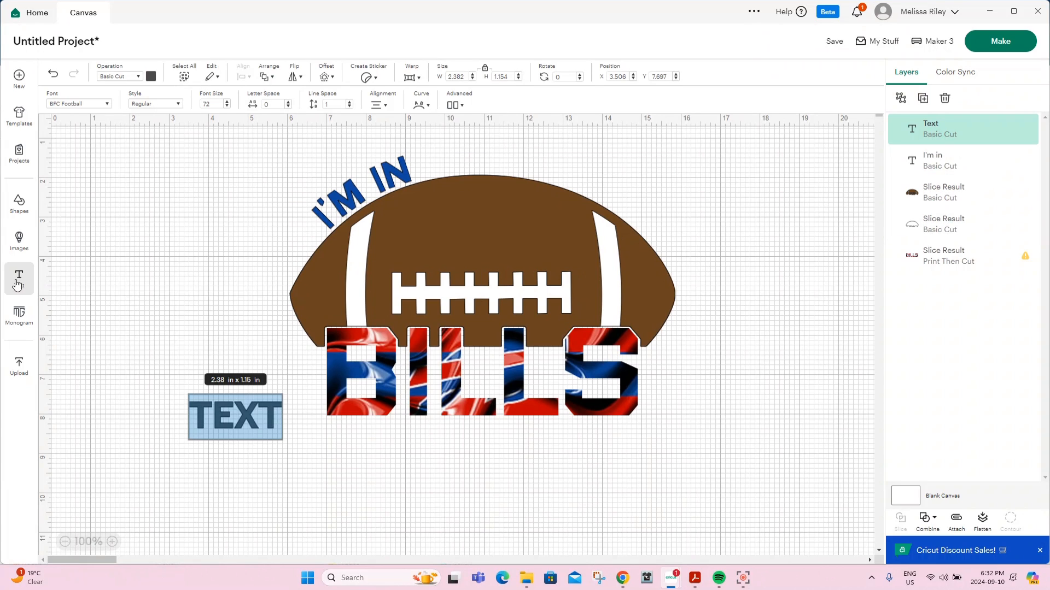
text(mafia)
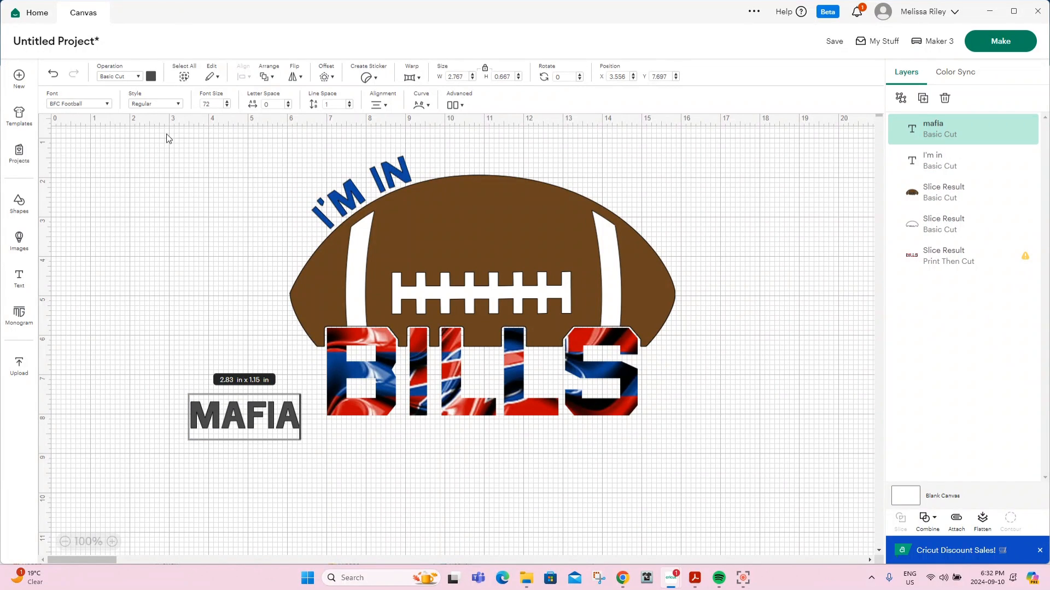
click(151, 76)
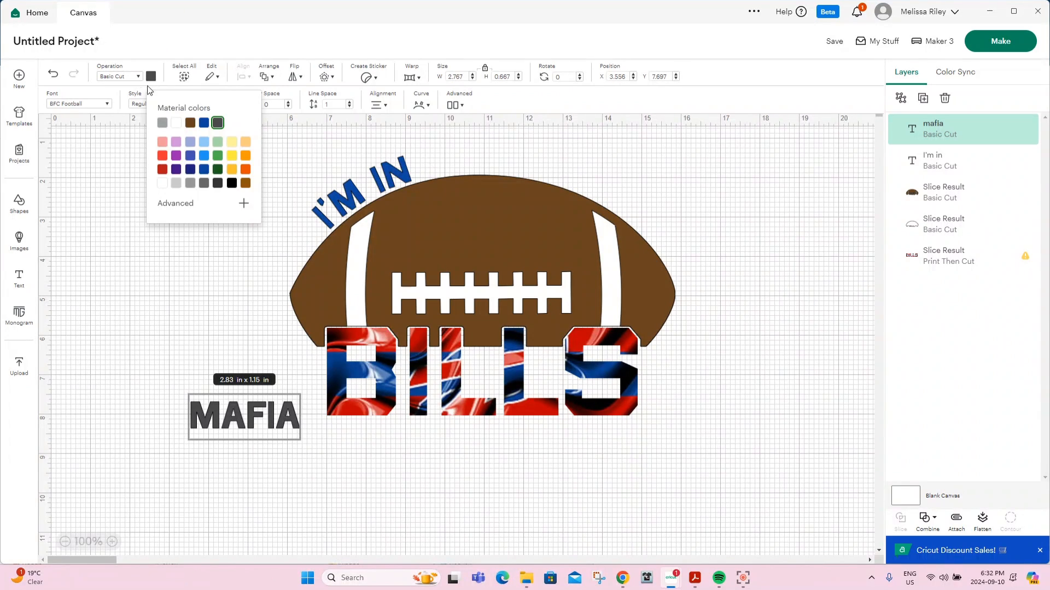
click(161, 157)
Place the "mafia" text beneath the BILLS lettering and enlarge it to about 8.36 in wide
click(181, 438)
drag(245, 426, 649, 452)
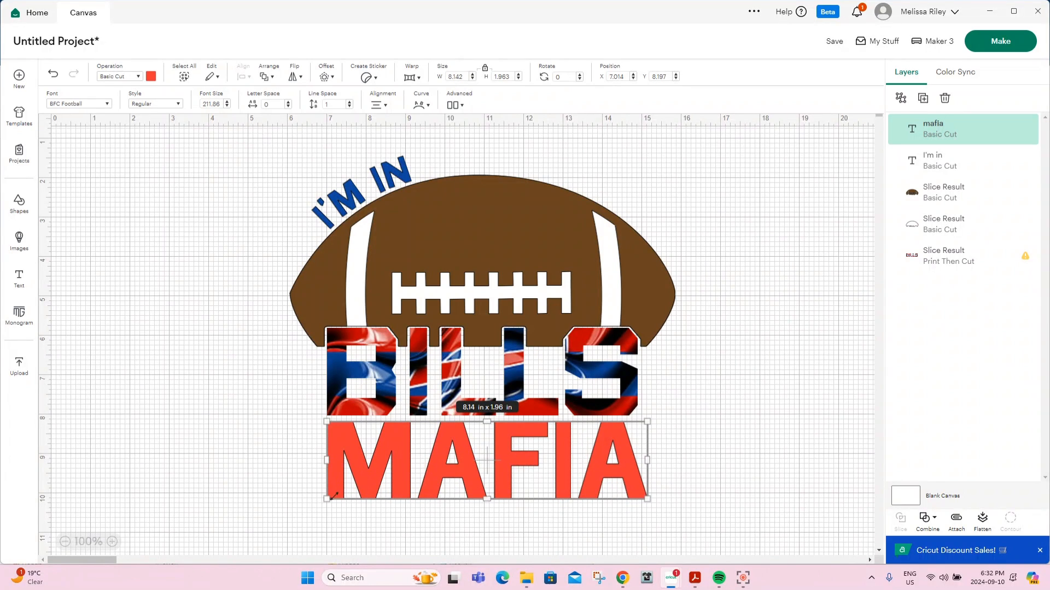
drag(322, 500, 313, 503)
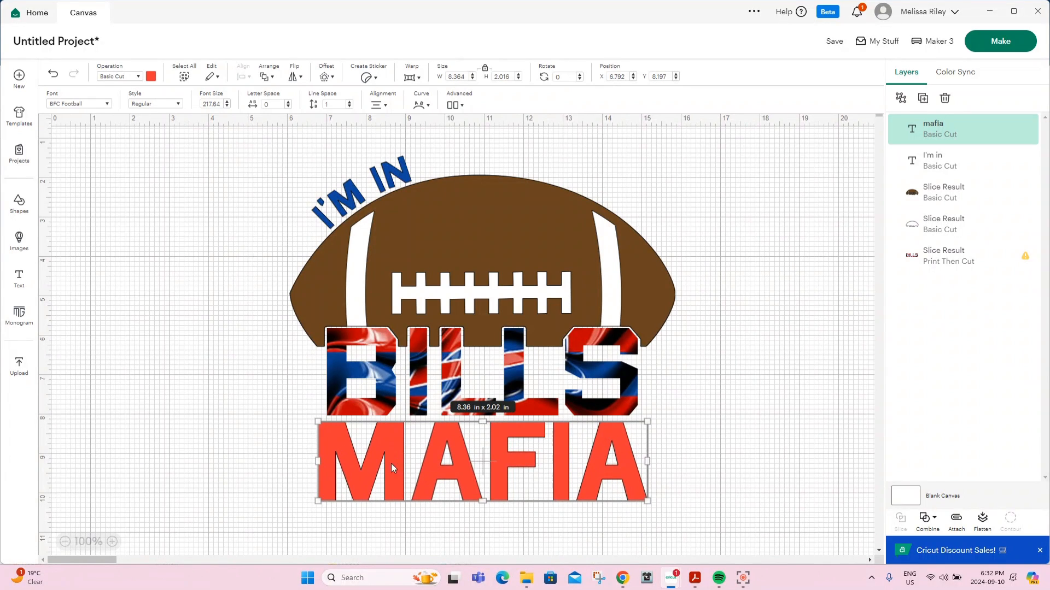
Compare the "mafia" text with the BILLS lettering and set the text's width to 7.88 in
click(928, 268)
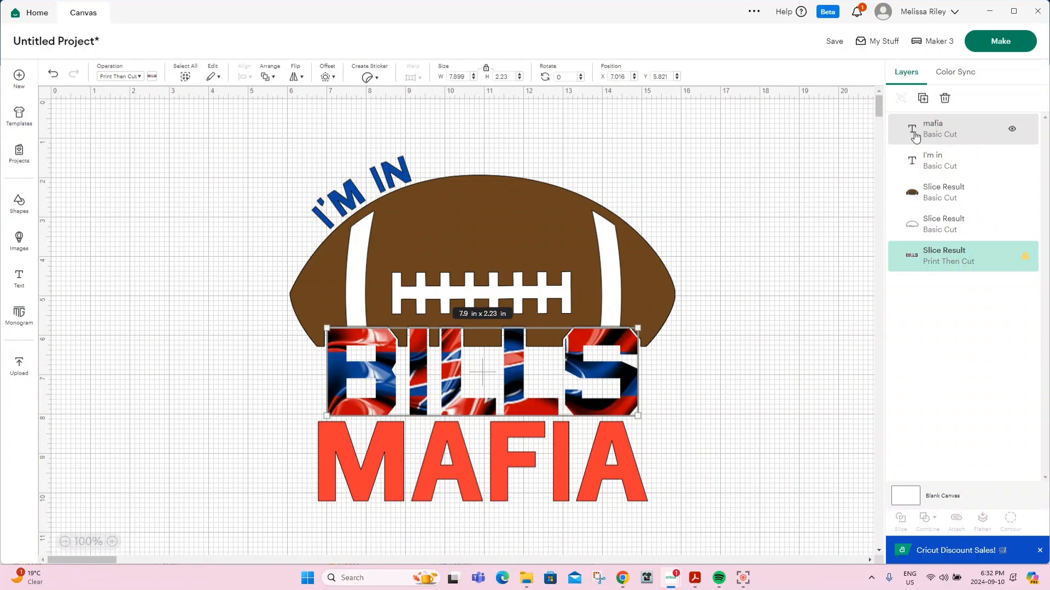
click(951, 129)
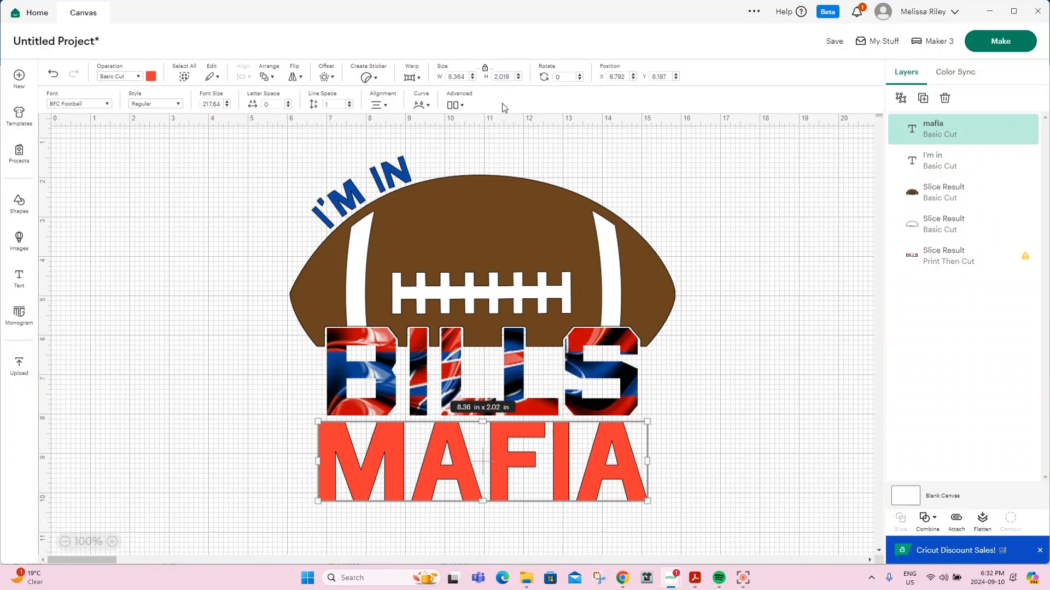
click(448, 76)
text(7.88)
key(Tab)
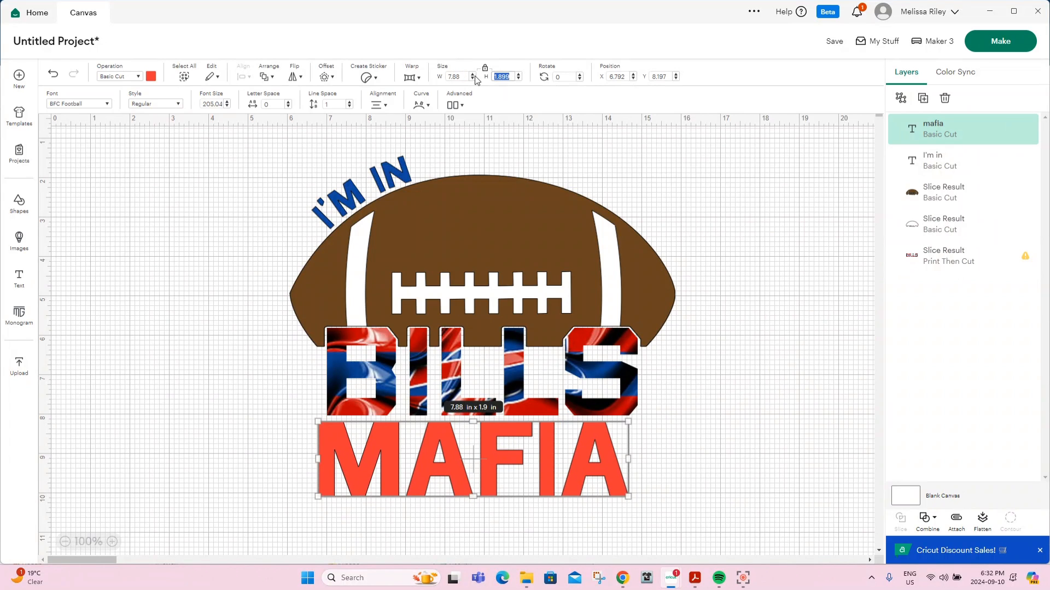
click(742, 378)
Center the "mafia" text and the BILLS lettering horizontally on each other
drag(464, 492, 473, 388)
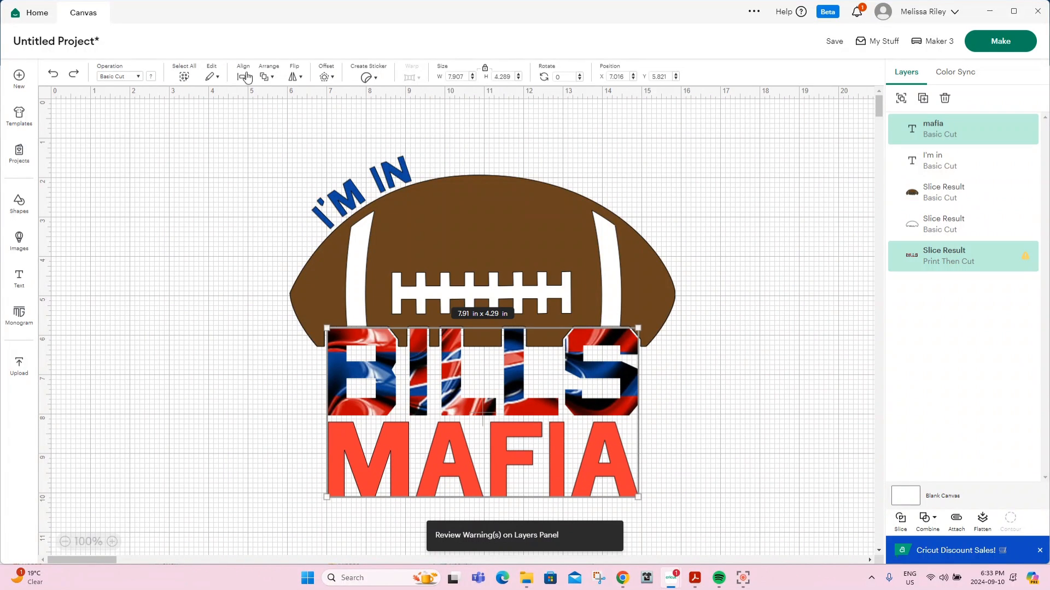
click(243, 77)
click(255, 135)
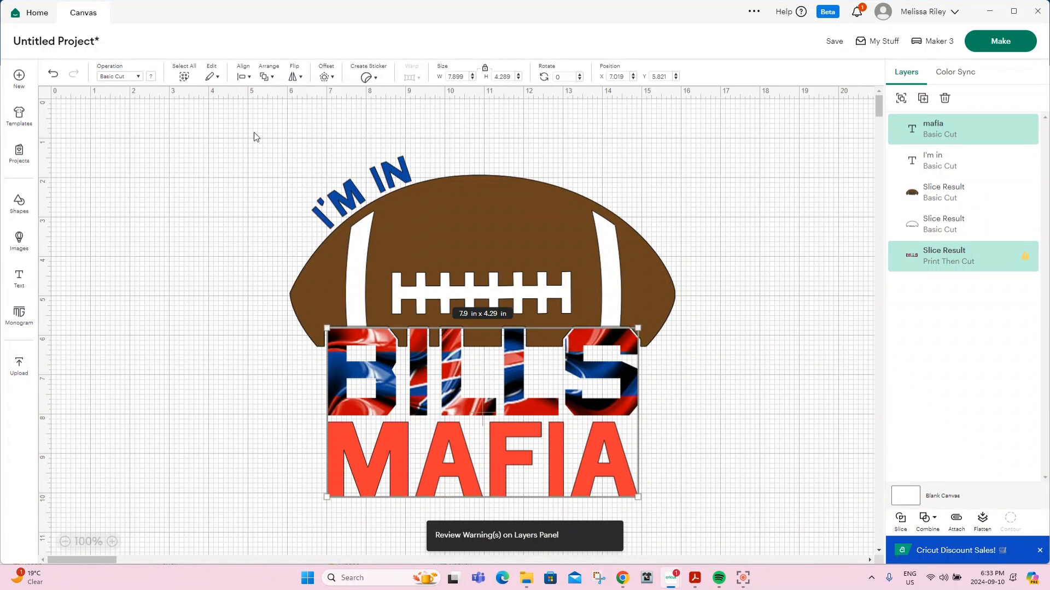
click(764, 258)
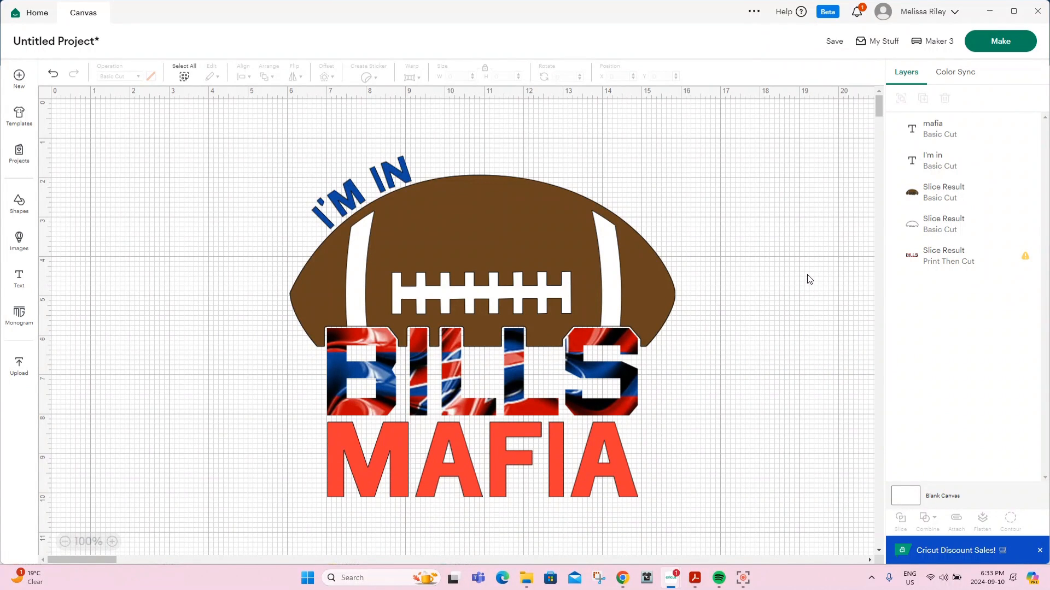
Add a new text reading "Because my husband said so!" to the design
click(20, 279)
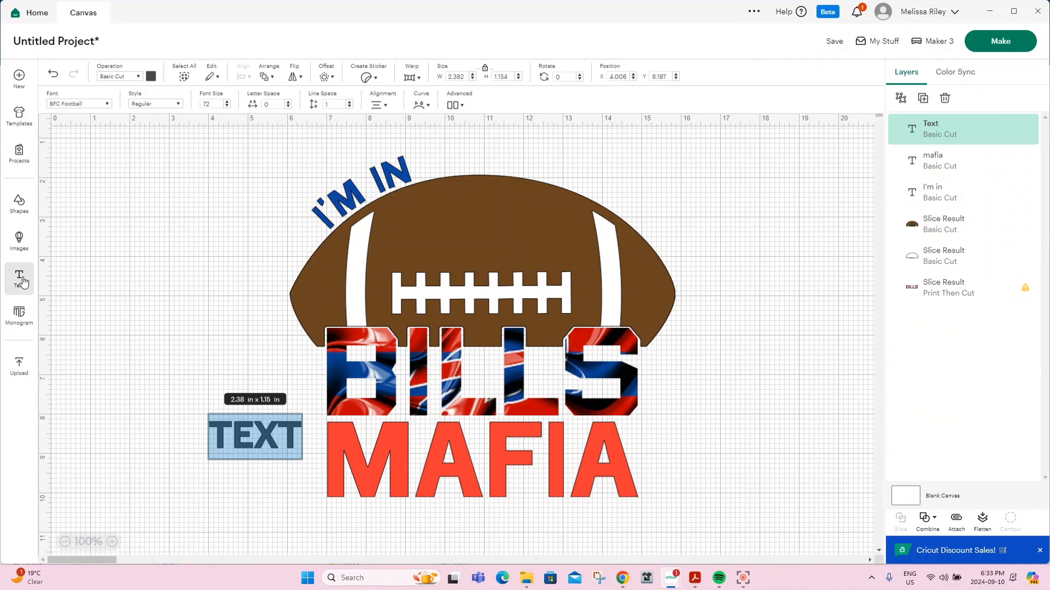
text(Because)
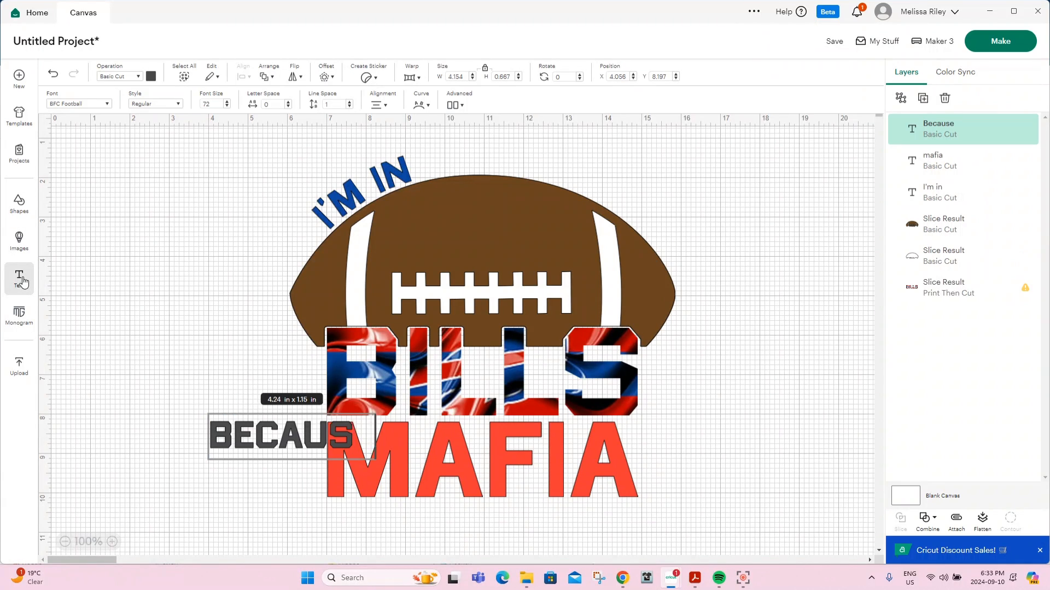
text( my hus)
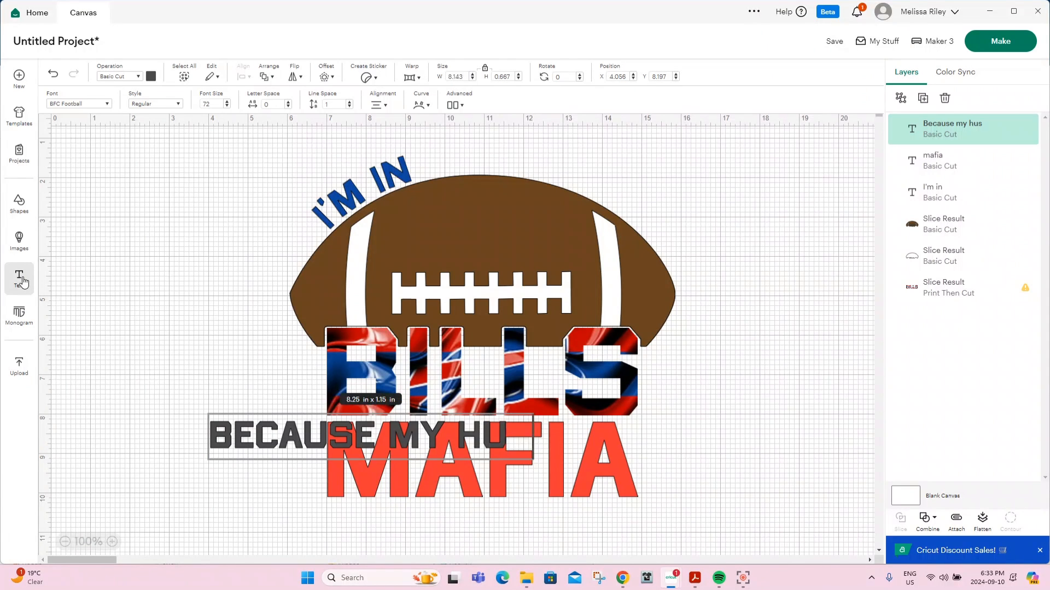
text(band said so)
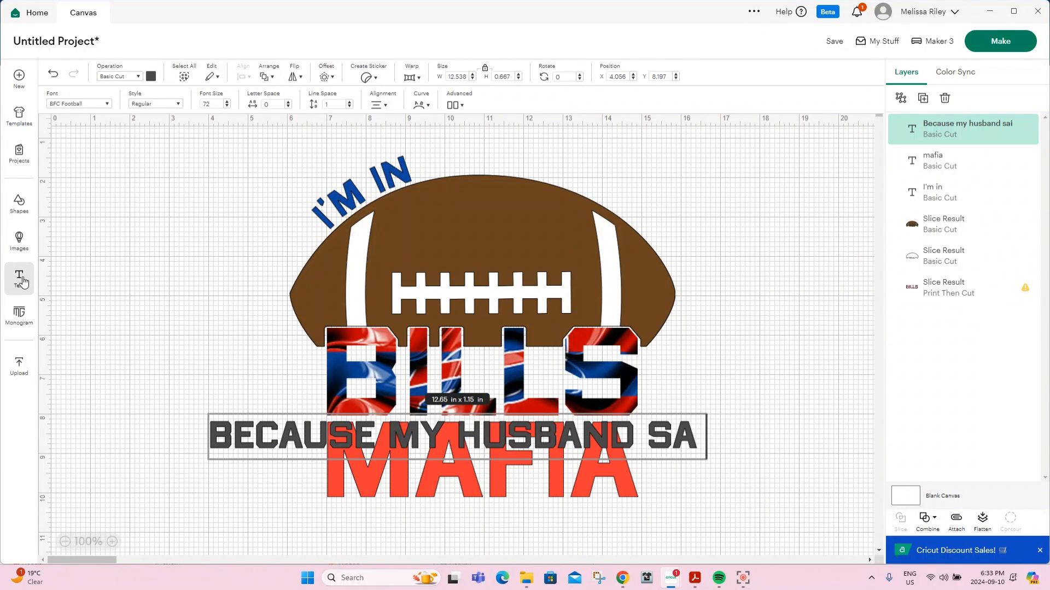
text(!)
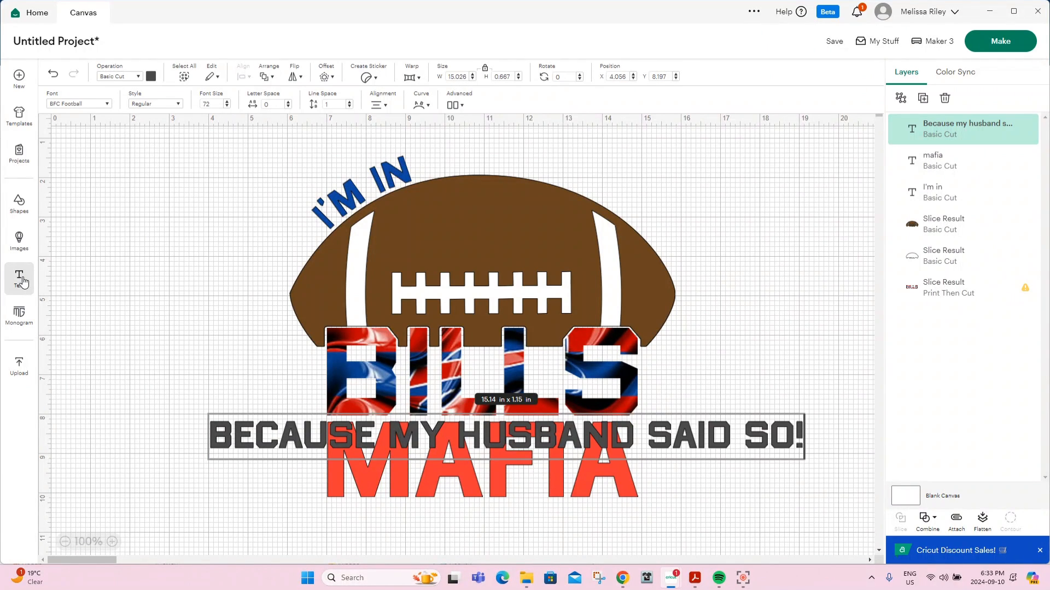
Change the "Because my husband said so!" text to the bookmarked Speedchaser font and place it along the bottom edge of "mafia"
click(79, 104)
click(245, 110)
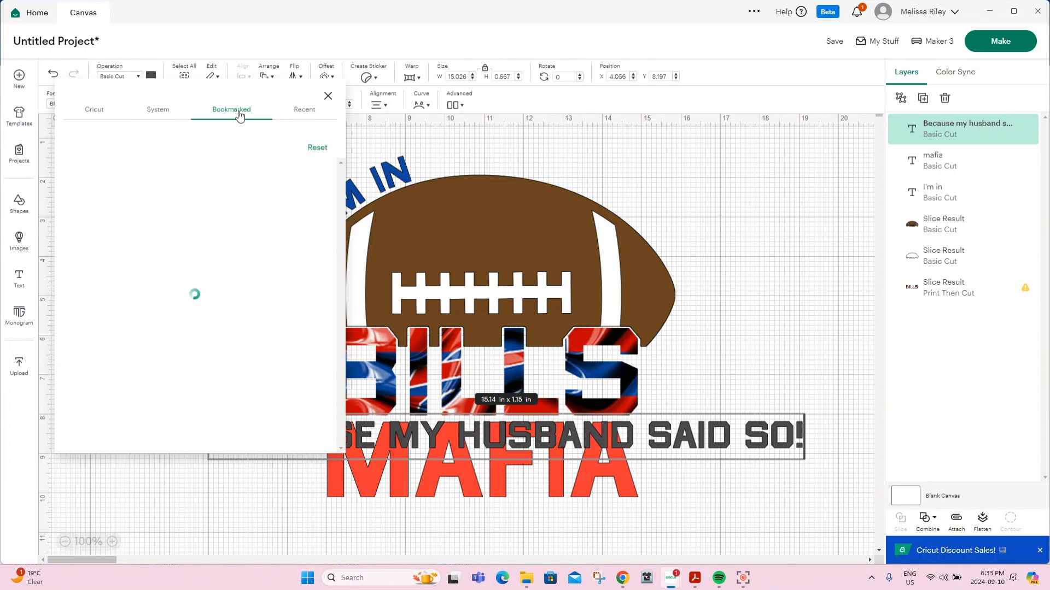
scroll(227, 375, down, 3)
scroll(231, 373, down, 7)
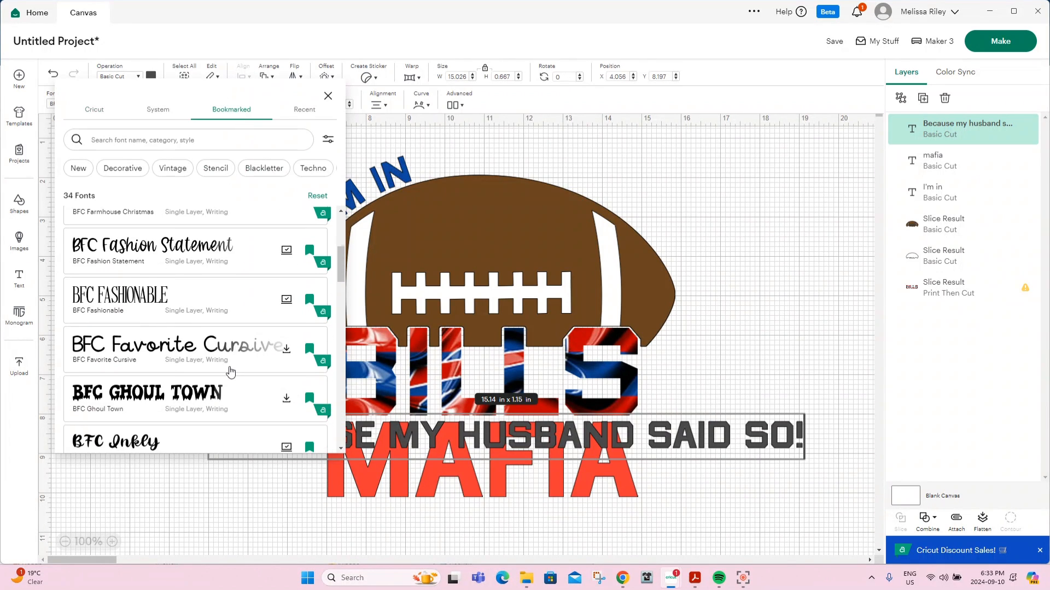
click(230, 372)
scroll(230, 373, down, 5)
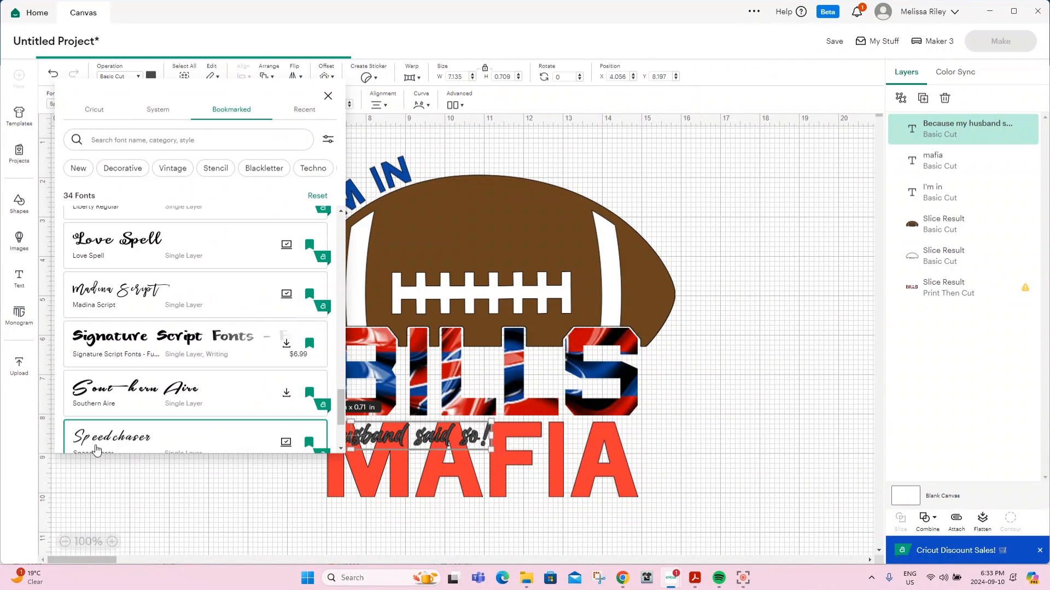
click(784, 384)
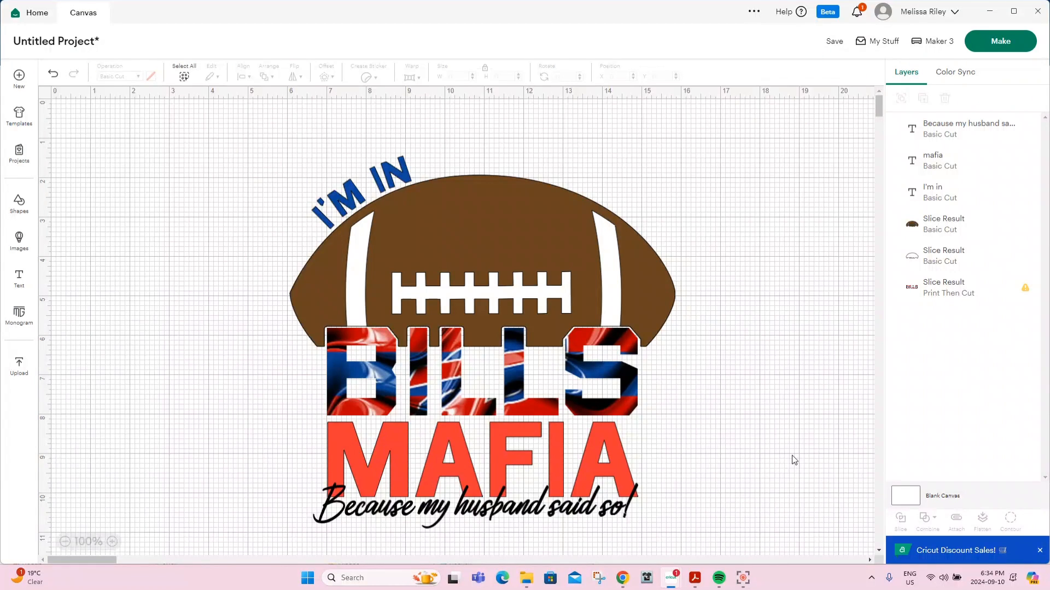